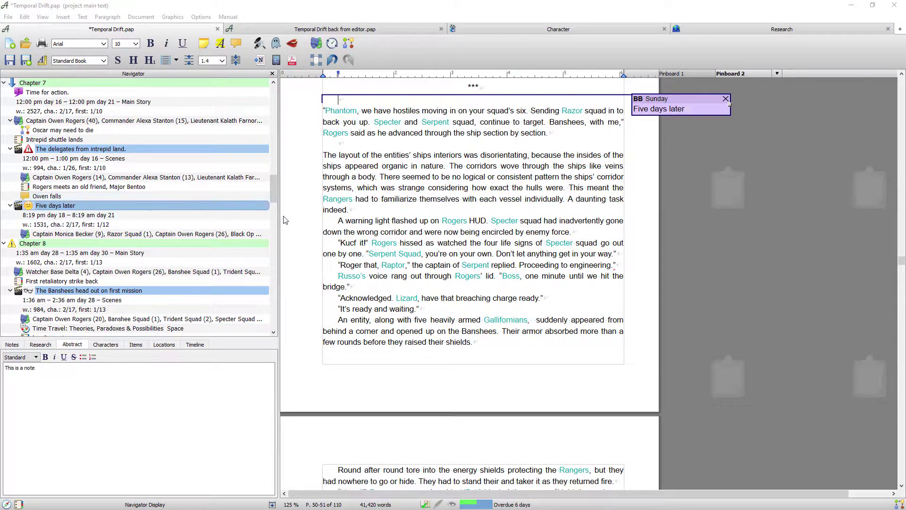
- Open the Organizer for the Temporal Drift project
{"action": "mouse_move", "coordinate": [280, 219]}
{"action": "left_mouse_down"}
{"action": "mouse_move", "coordinate": [320, 220]}
{"action": "mouse_move", "coordinate": [265, 221]}
{"action": "mouse_move", "coordinate": [287, 221]}
{"action": "left_mouse_up"}
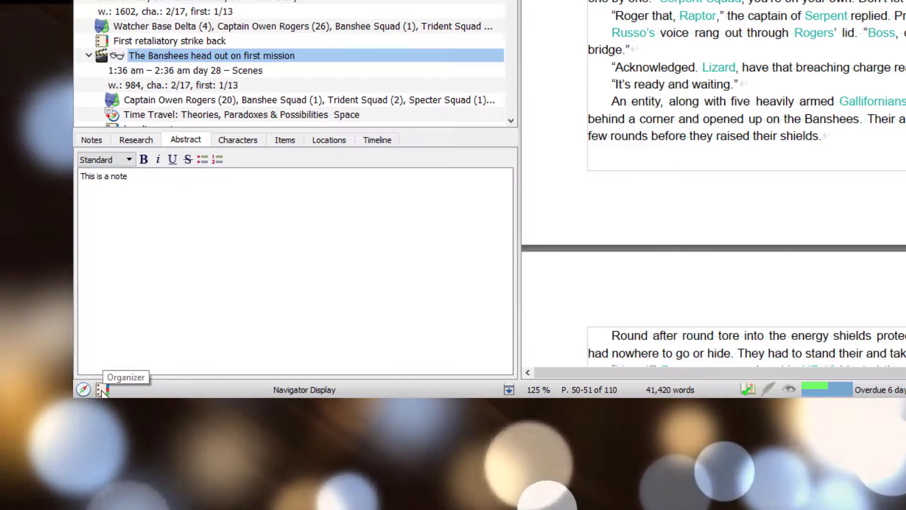
{"action": "left_click", "coordinate": [102, 390]}
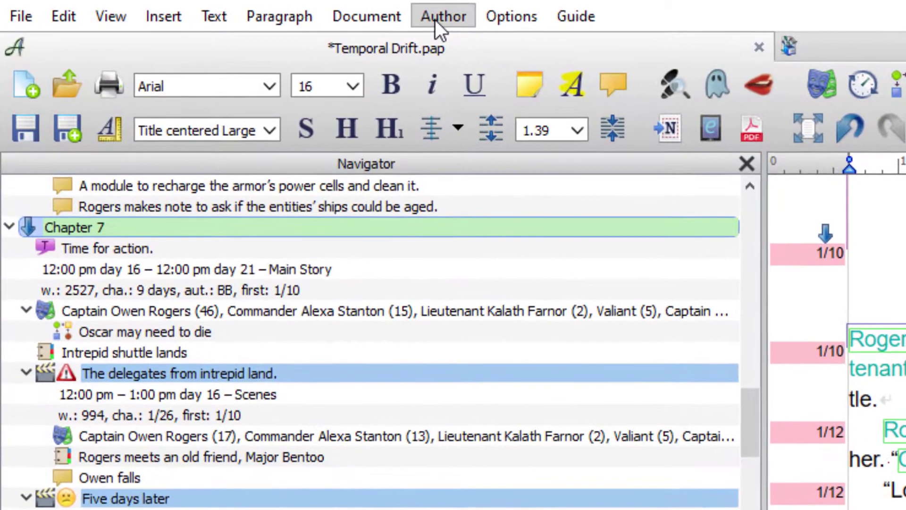
{"action": "left_click", "coordinate": [400, 18]}
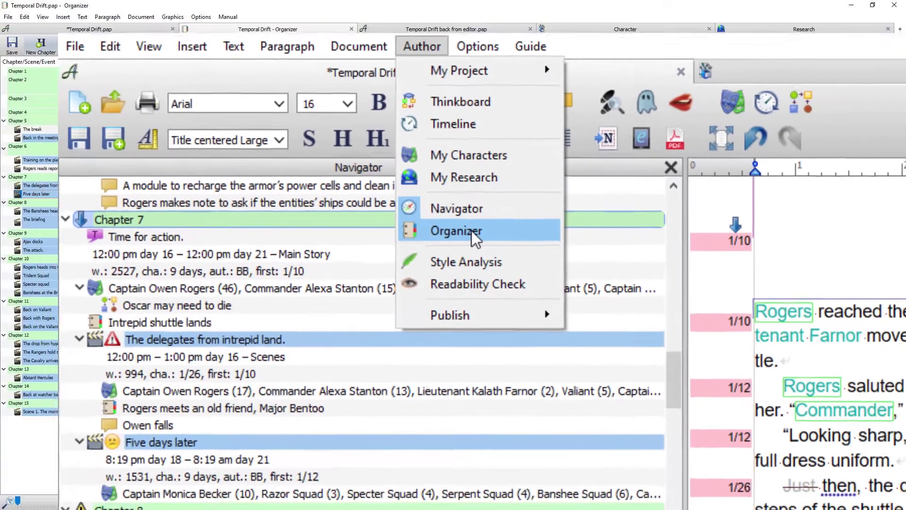
{"action": "left_click", "coordinate": [503, 239]}
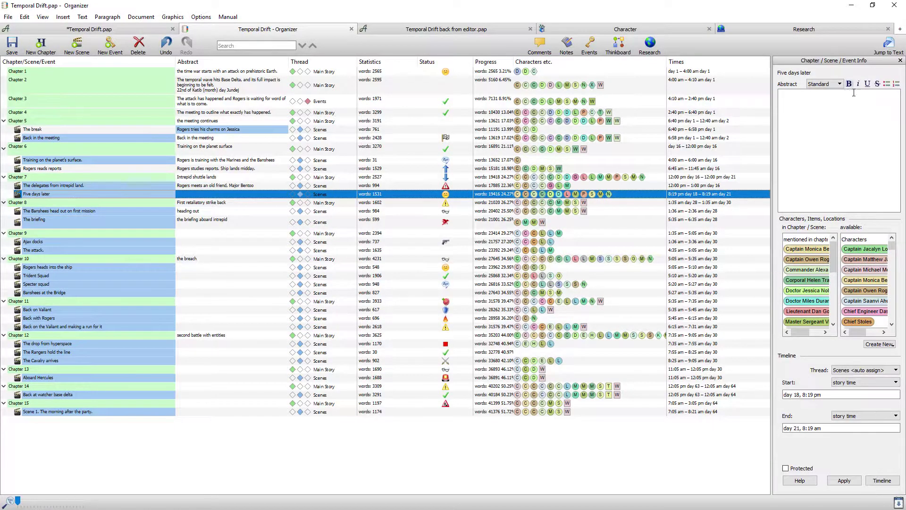
- Hide the Organizer's Chapter / Scene / Event Info panel and show it again
{"action": "left_click", "coordinate": [899, 503]}
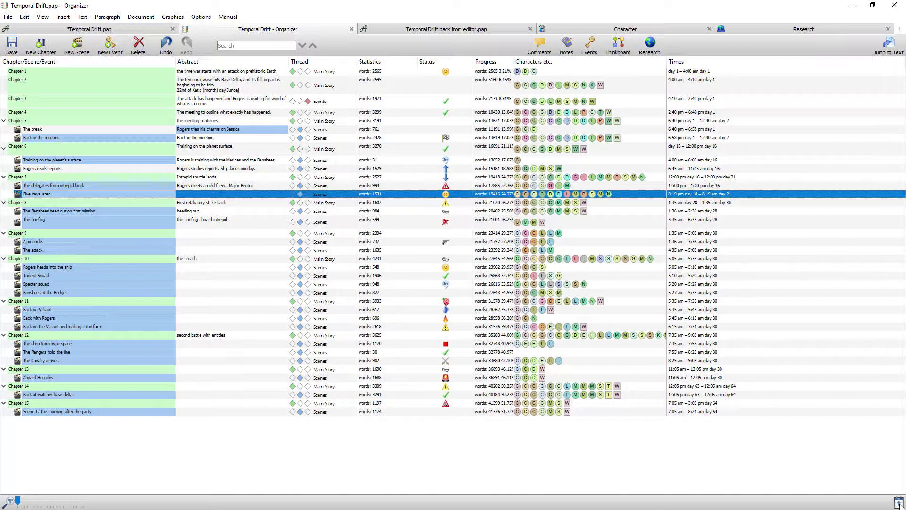
{"action": "left_click", "coordinate": [899, 503]}
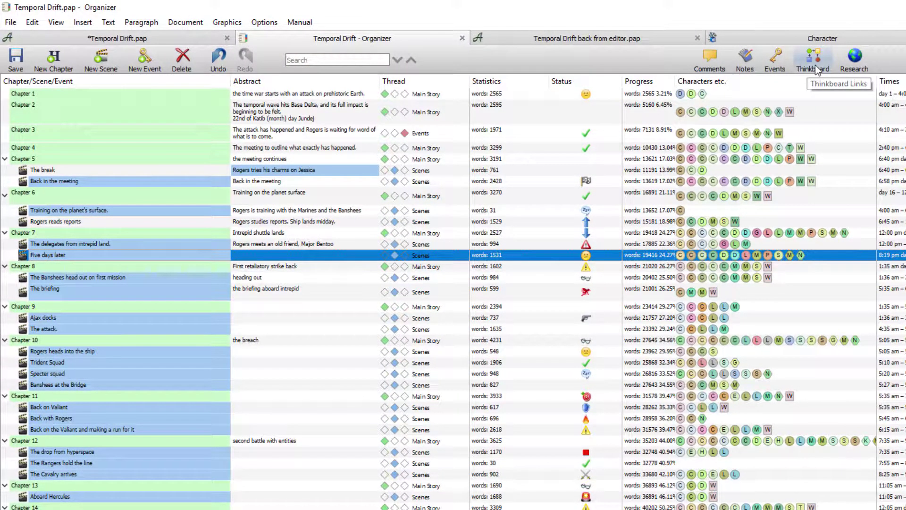
- Show research, Thinkboard links, events, notes and comments in the Organizer's chapter and scene list
{"action": "left_click", "coordinate": [858, 57]}
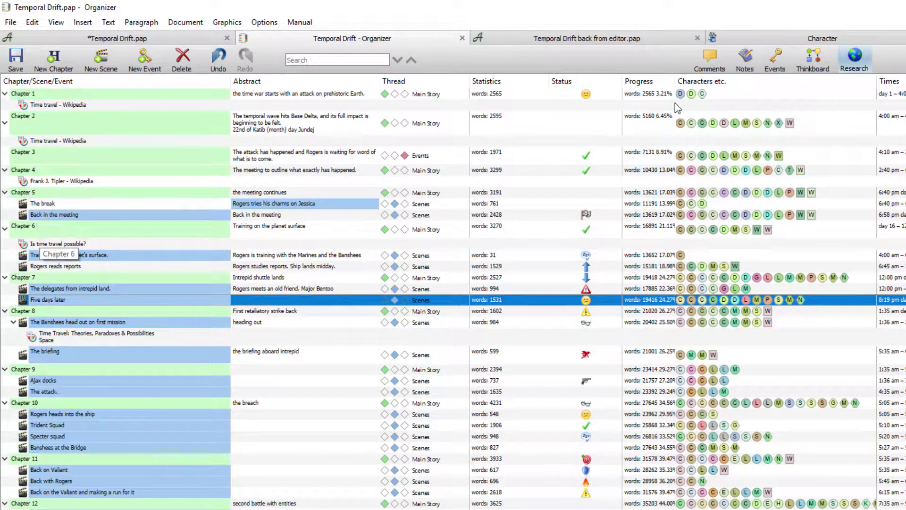
{"action": "left_click", "coordinate": [817, 59]}
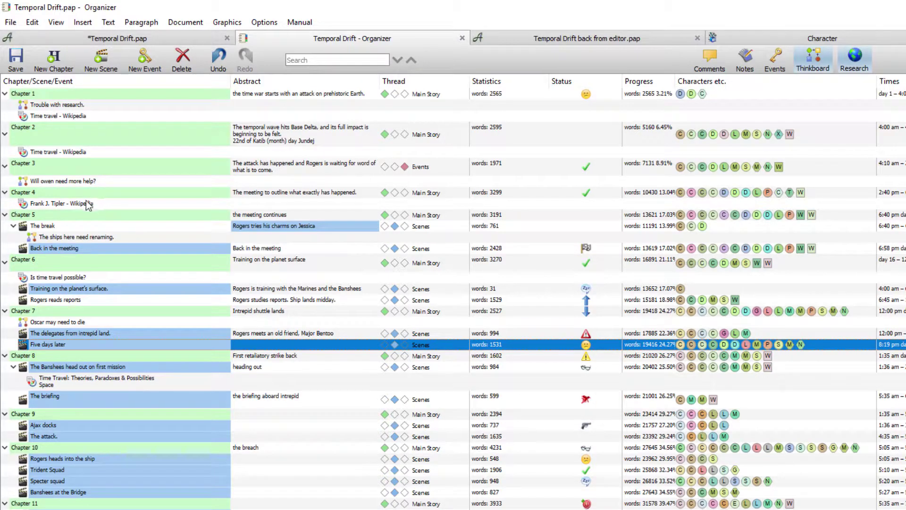
{"action": "left_click", "coordinate": [777, 66]}
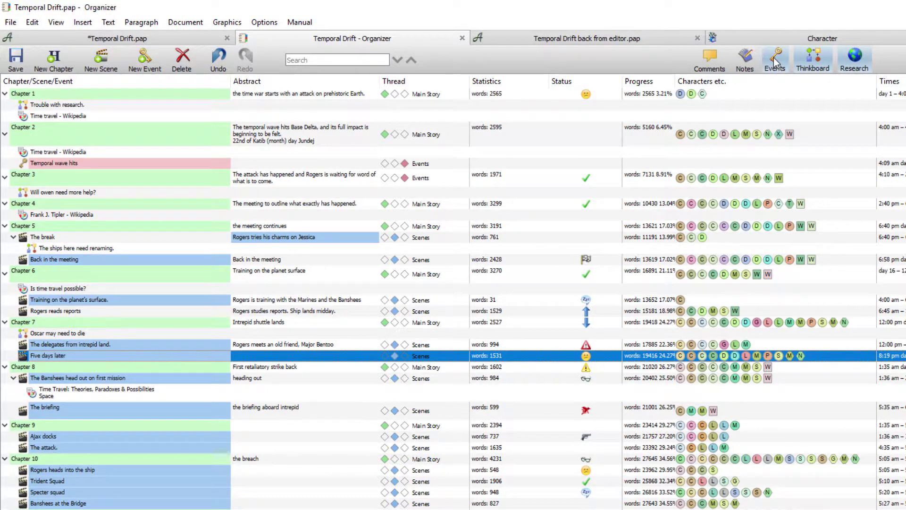
{"action": "left_click", "coordinate": [750, 61]}
{"action": "left_click", "coordinate": [717, 62]}
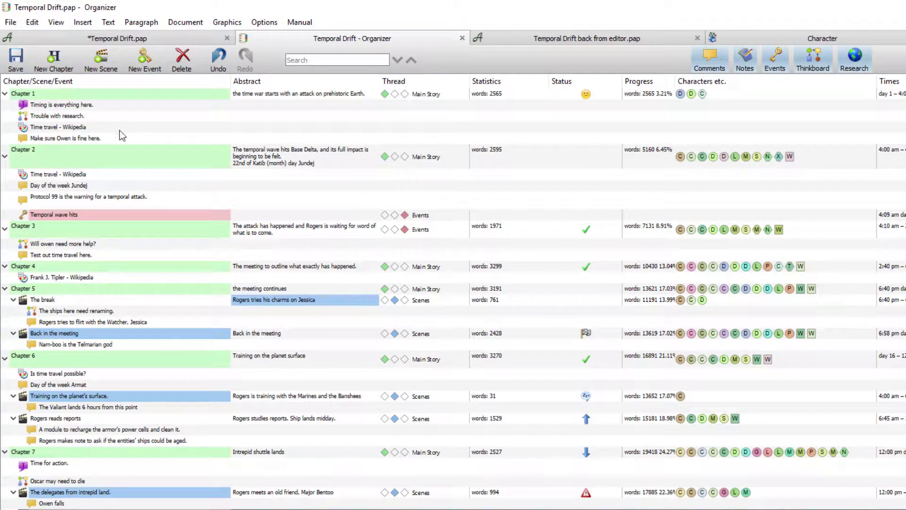
- Enter "This is abstract" as the abstract of the "Ajax docks" scene in Chapter 9 and apply it
{"action": "scroll", "coordinate": [117, 112], "scroll_direction": "down", "scroll_amount": 6}
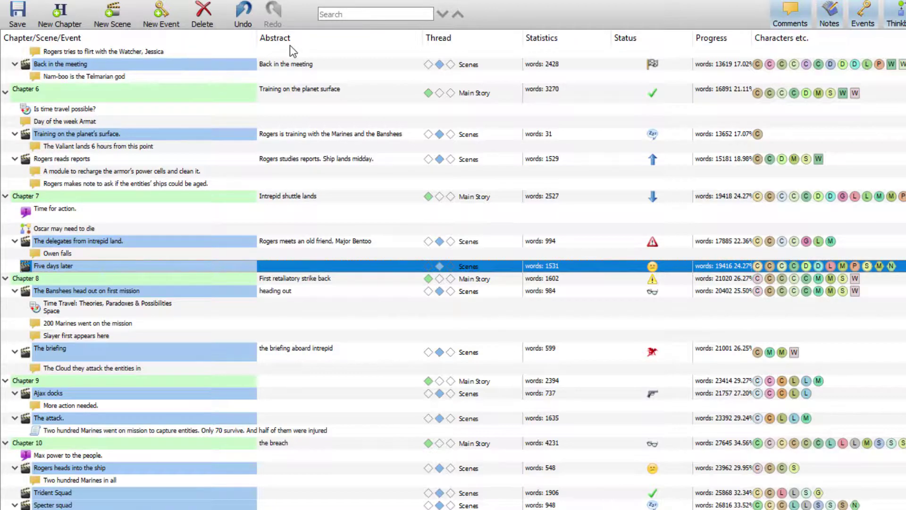
{"action": "left_click", "coordinate": [278, 399]}
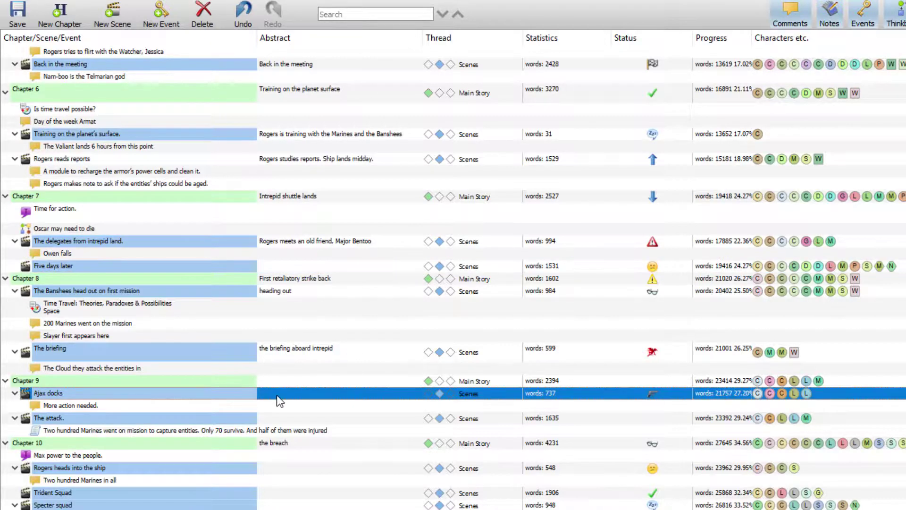
{"action": "left_click", "coordinate": [278, 400]}
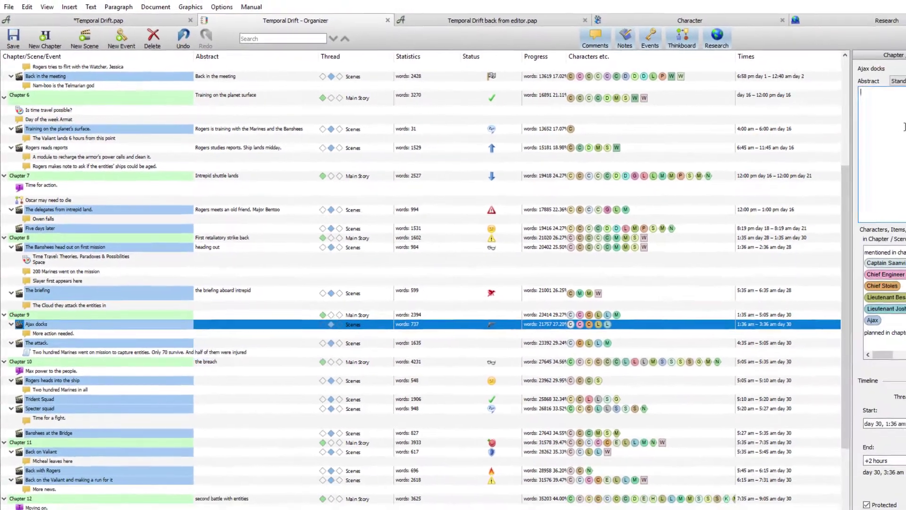
{"action": "left_click", "coordinate": [821, 126]}
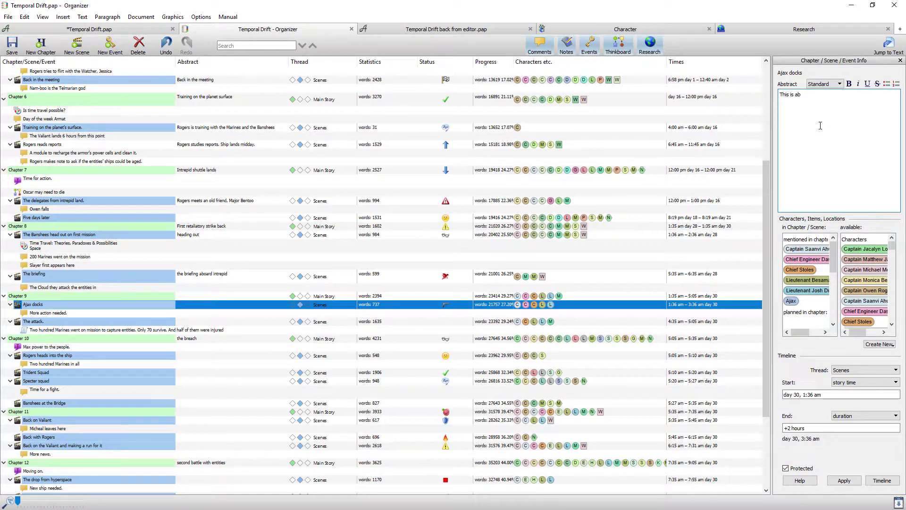
{"action": "type", "text": "tract"}
{"action": "left_click", "coordinate": [845, 480]}
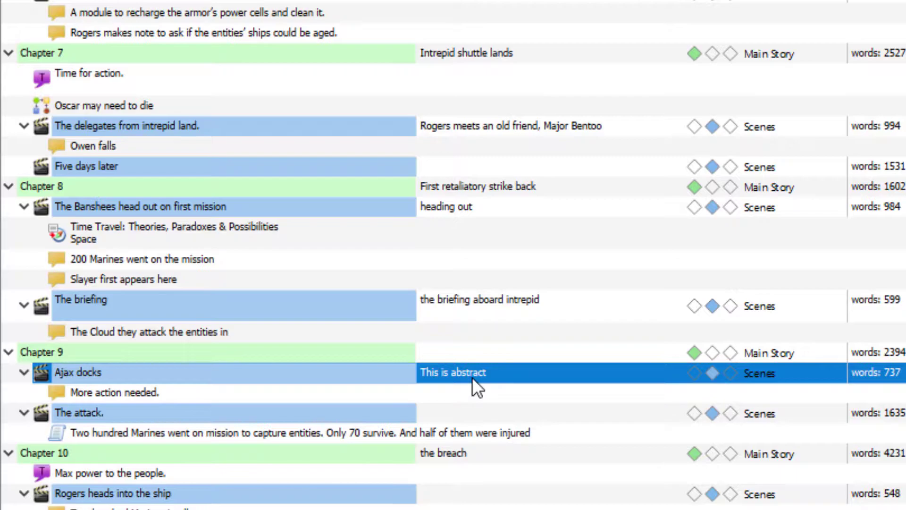
- Clear the abstract text of the "Ajax docks" scene directly in its Abstract cell
{"action": "left_click", "coordinate": [490, 373]}
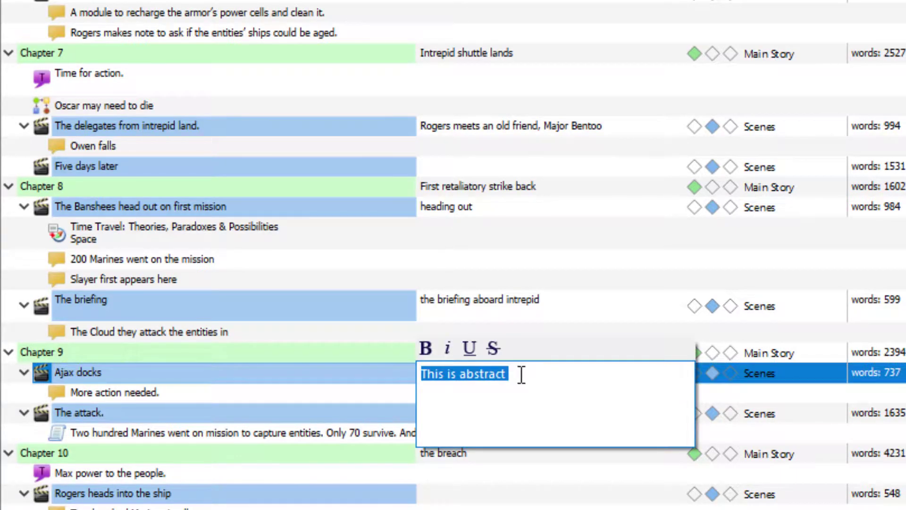
{"action": "key", "text": "BackSpace"}
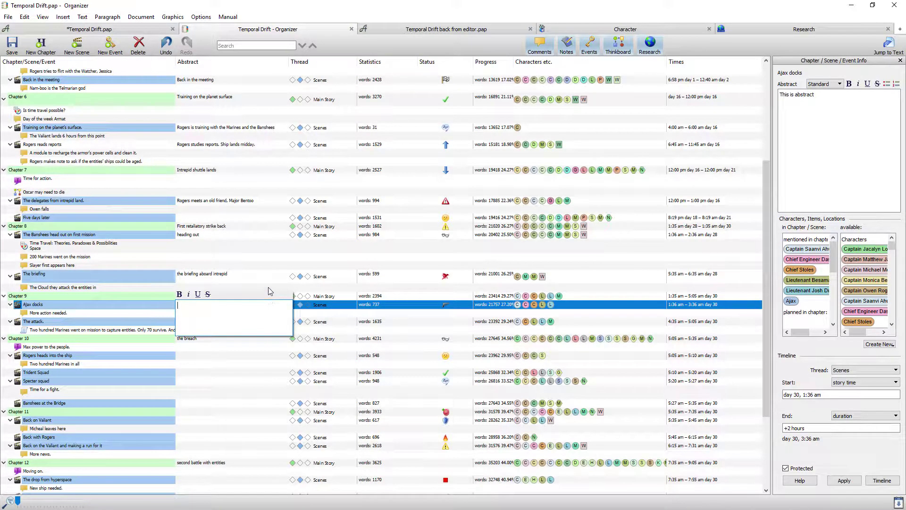
{"action": "left_click", "coordinate": [270, 287]}
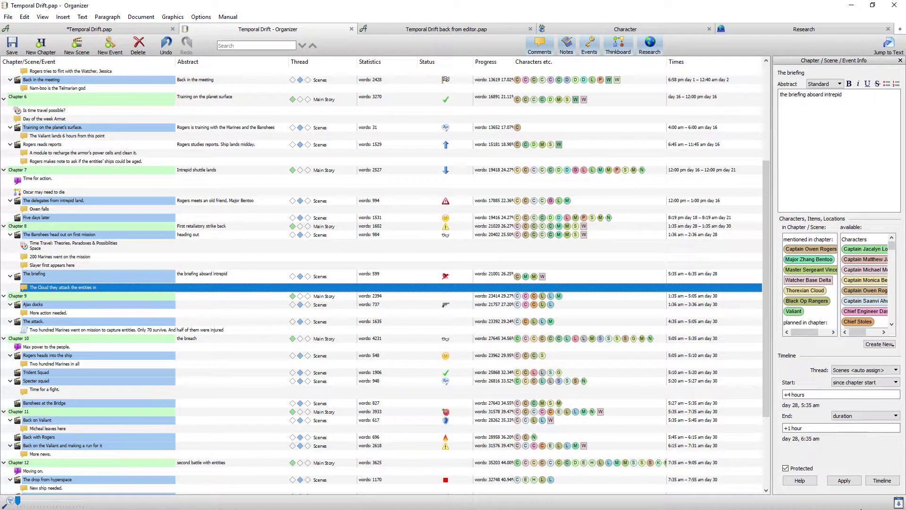
{"action": "left_click", "coordinate": [193, 306]}
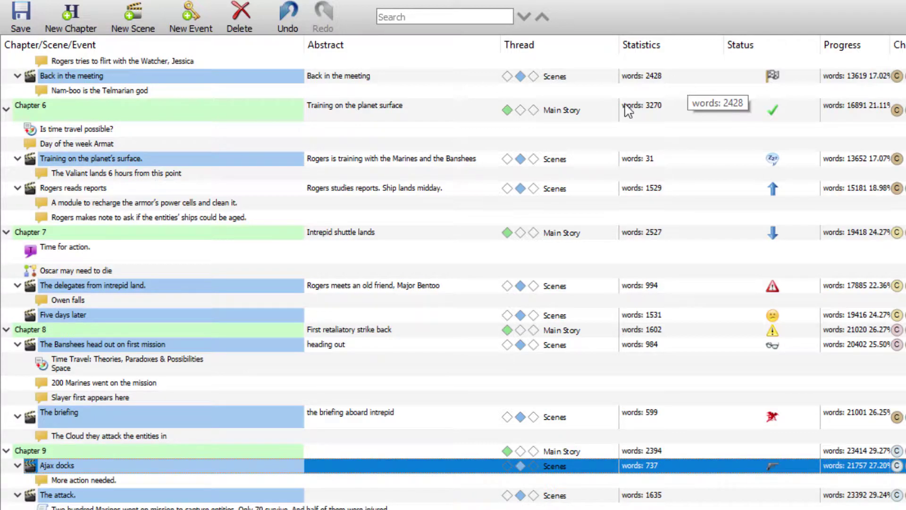
- Compare the word counts of Chapter 7 and its "Five days later" scene
{"action": "left_click", "coordinate": [265, 236]}
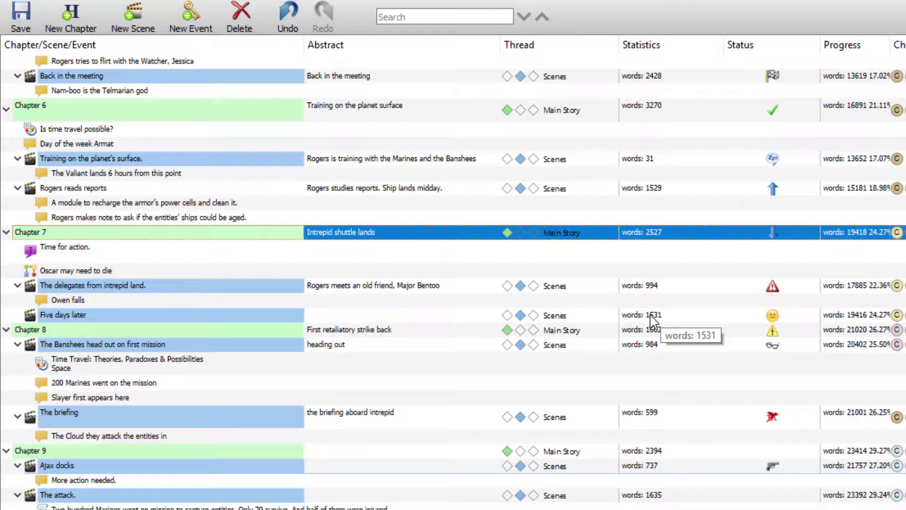
{"action": "left_click", "coordinate": [274, 315]}
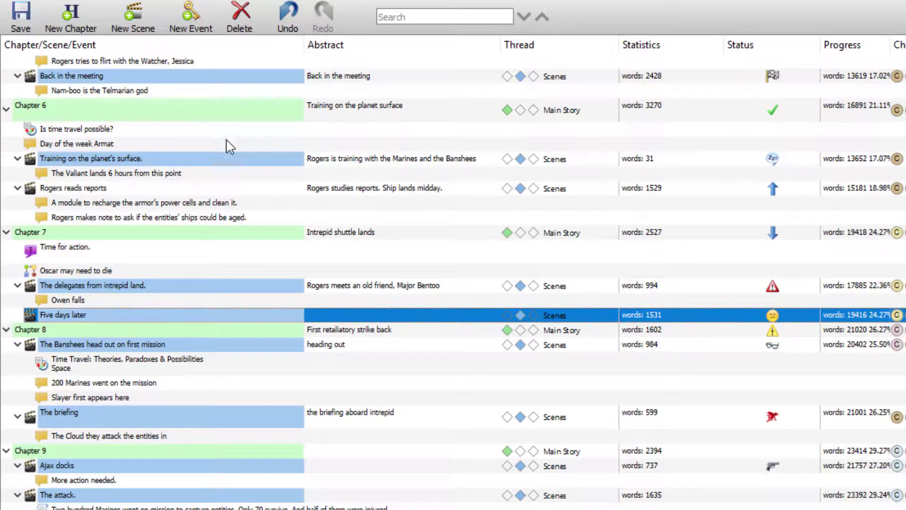
- Set the status of the "Training on the planet's surface." scene to Needs Research
{"action": "right_click", "coordinate": [218, 160]}
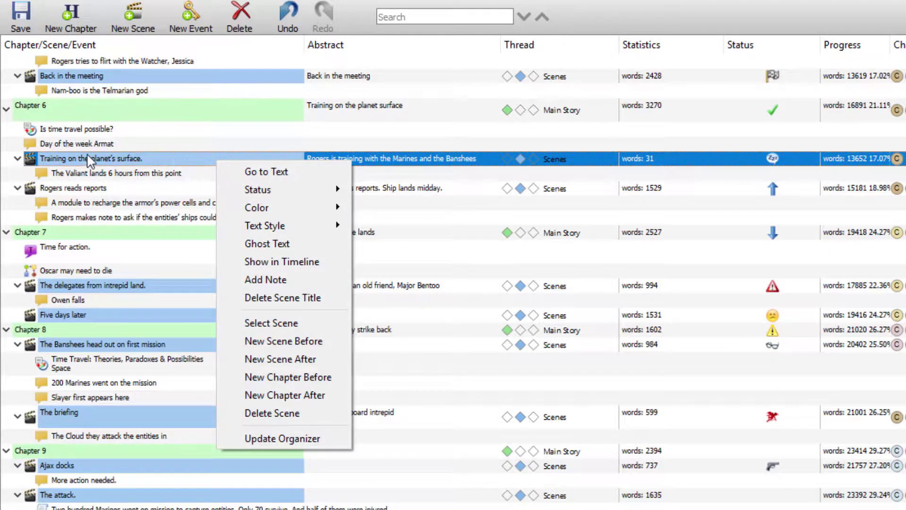
{"action": "mouse_move", "coordinate": [256, 190]}
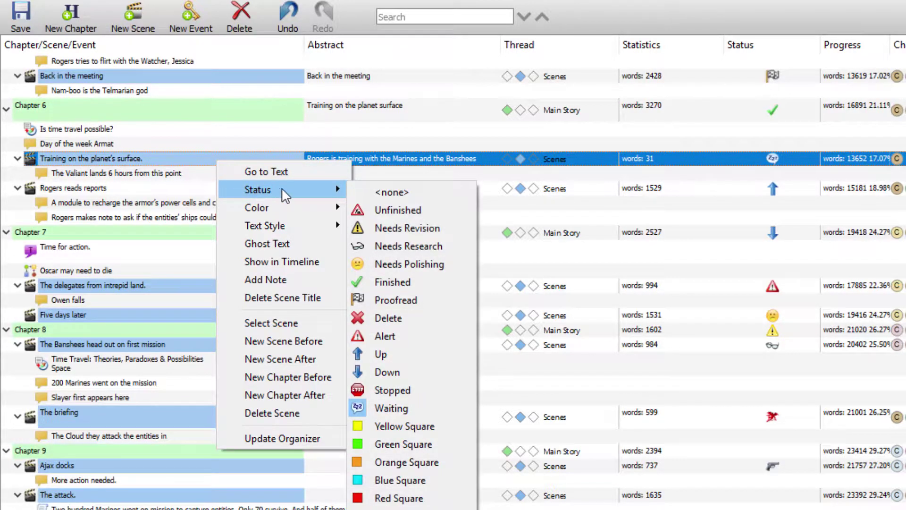
{"action": "left_click", "coordinate": [406, 245]}
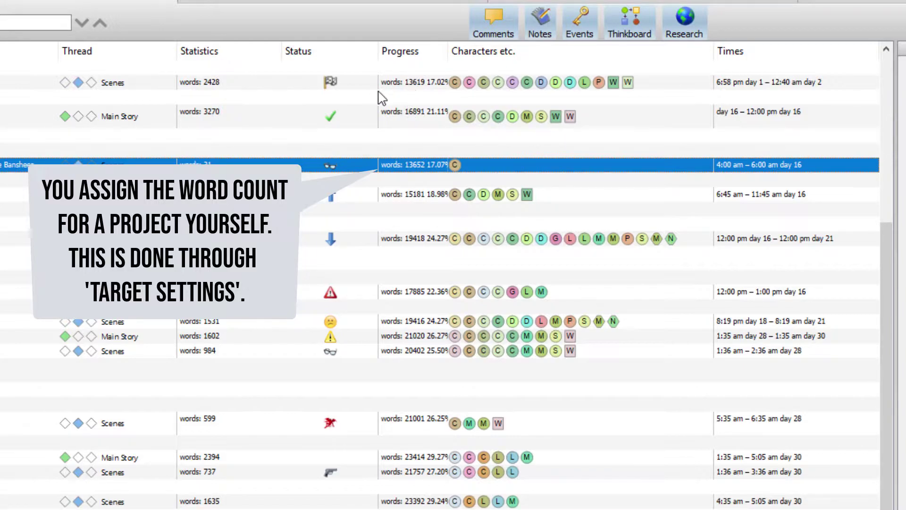
- Widen the Progress column slightly to fit its percentages and review the progress values down to Chapter 15
{"action": "left_click_drag", "start_coordinate": [448, 54], "coordinate": [460, 53]}
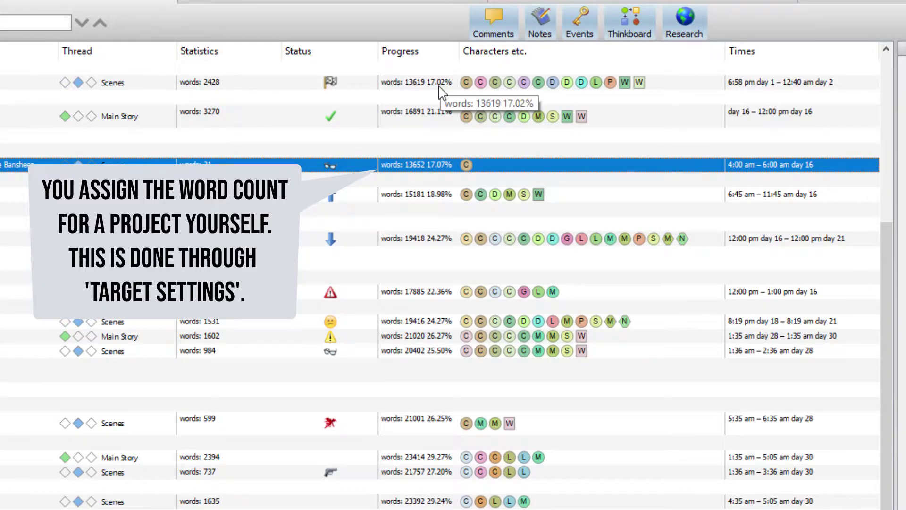
{"action": "scroll", "coordinate": [439, 92], "scroll_direction": "down", "scroll_amount": 5}
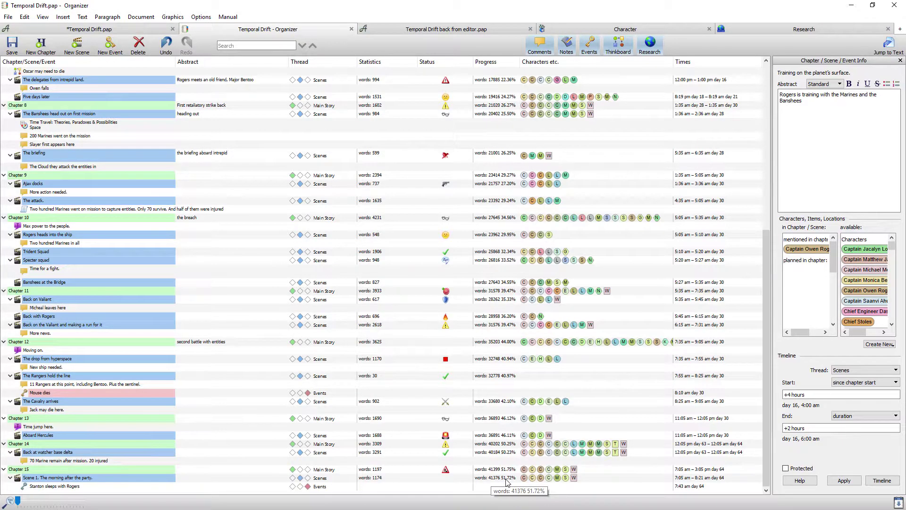
{"action": "scroll", "coordinate": [507, 481], "scroll_direction": "up", "scroll_amount": 3}
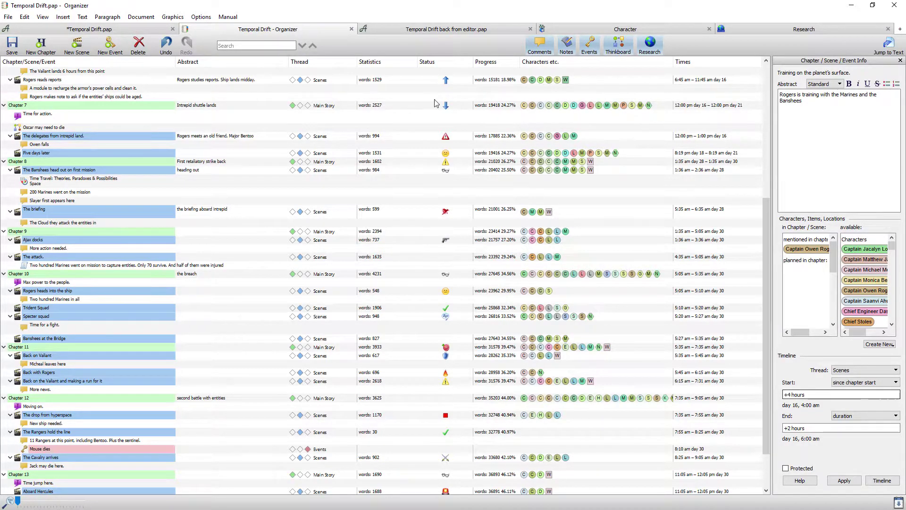
- Hide the Times column in the Organizer and show it again
{"action": "right_click", "coordinate": [200, 61]}
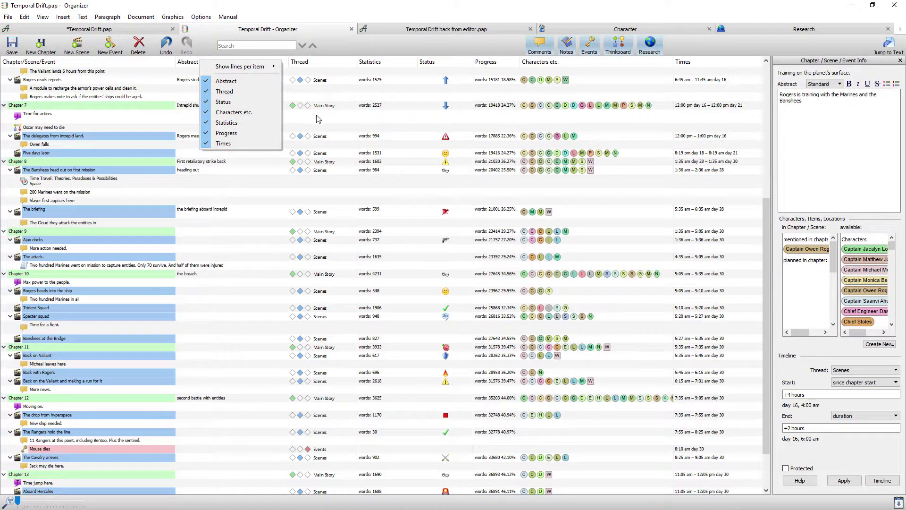
{"action": "left_click", "coordinate": [206, 144]}
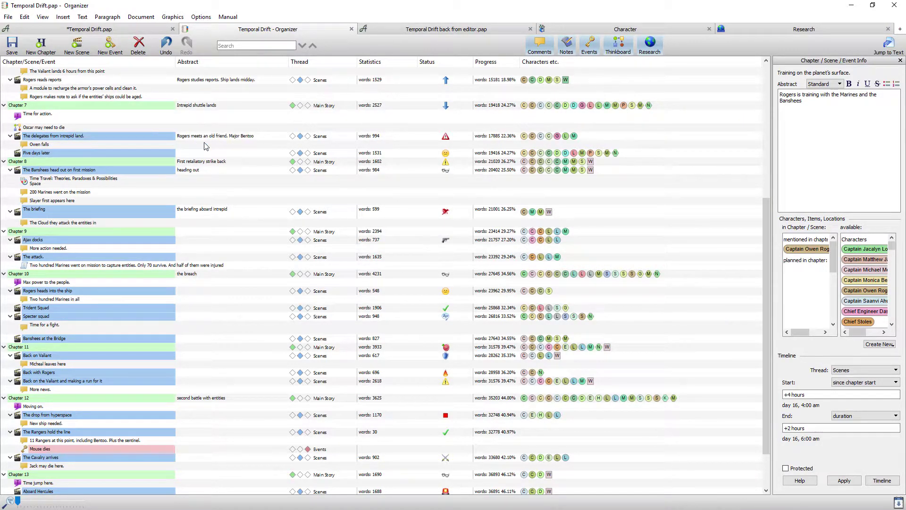
{"action": "right_click", "coordinate": [216, 64]}
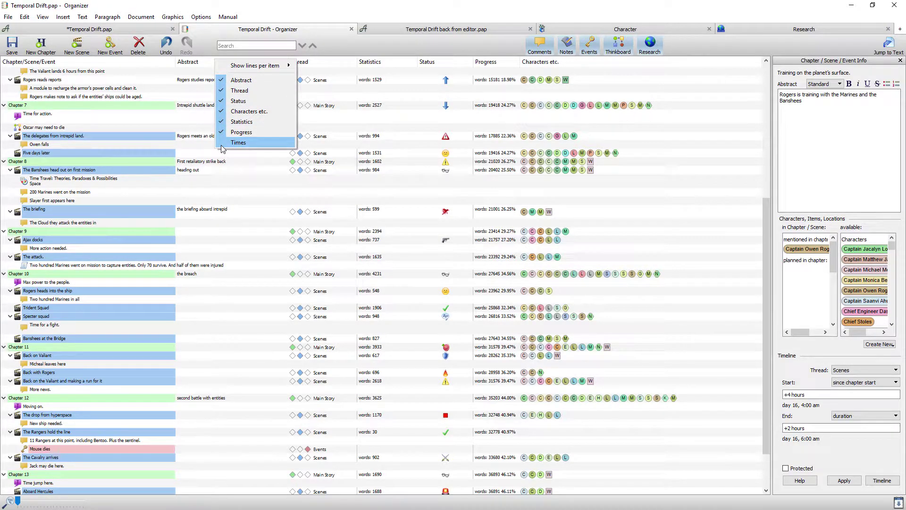
{"action": "left_click", "coordinate": [238, 142]}
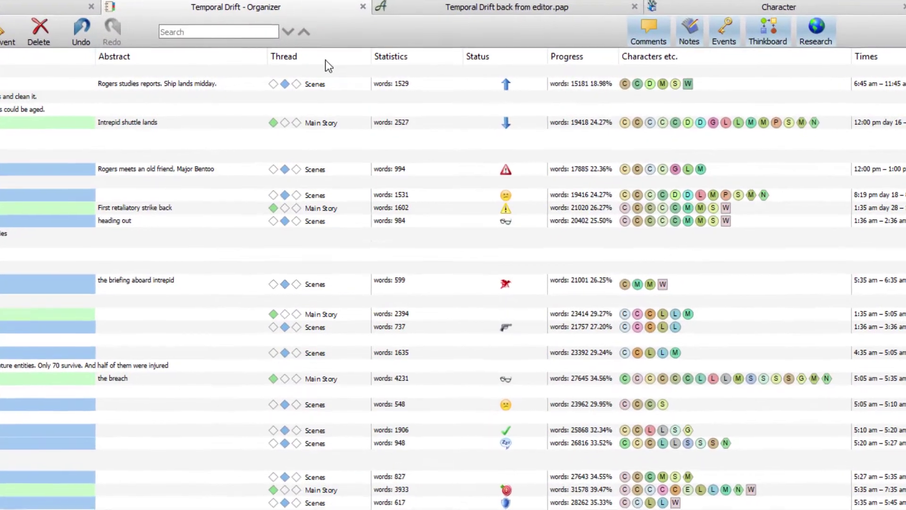
- Add the paragraph count and page count to the values shown in the Statistics column
{"action": "right_click", "coordinate": [325, 60]}
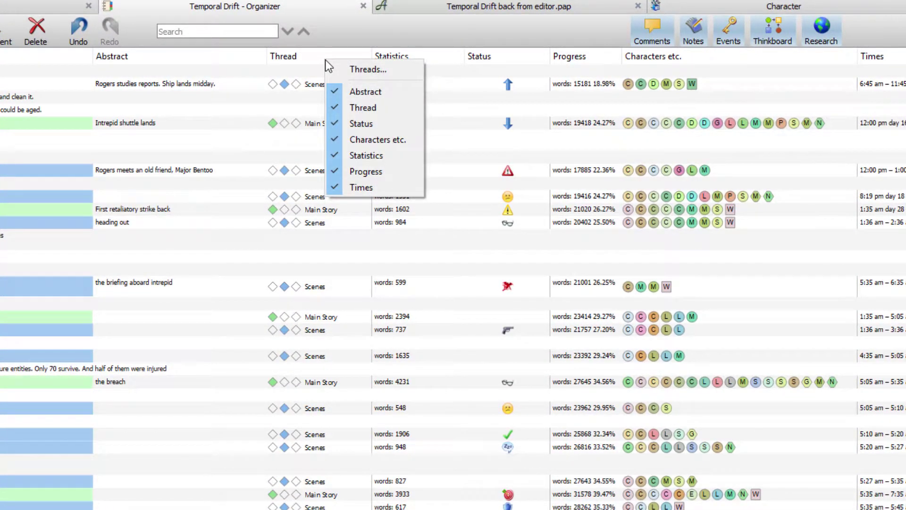
{"action": "right_click", "coordinate": [431, 57]}
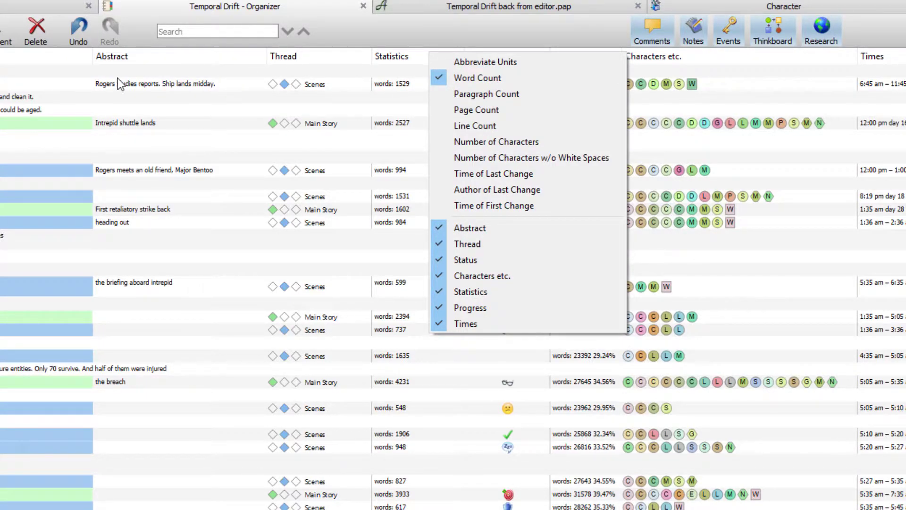
{"action": "left_click", "coordinate": [182, 63]}
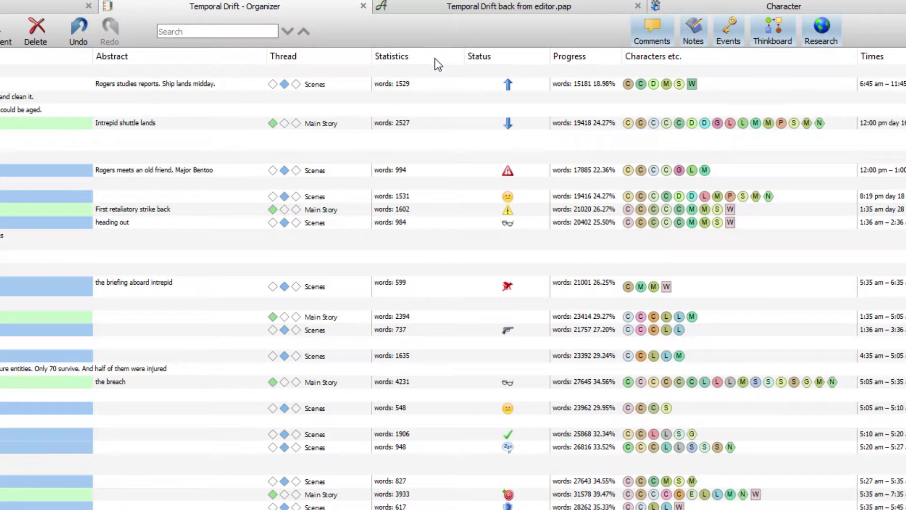
{"action": "right_click", "coordinate": [435, 58]}
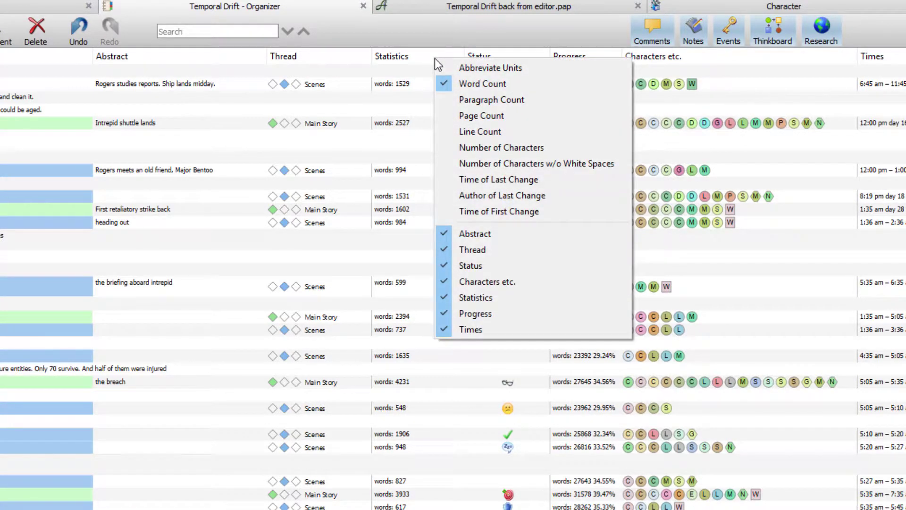
{"action": "left_click", "coordinate": [440, 100]}
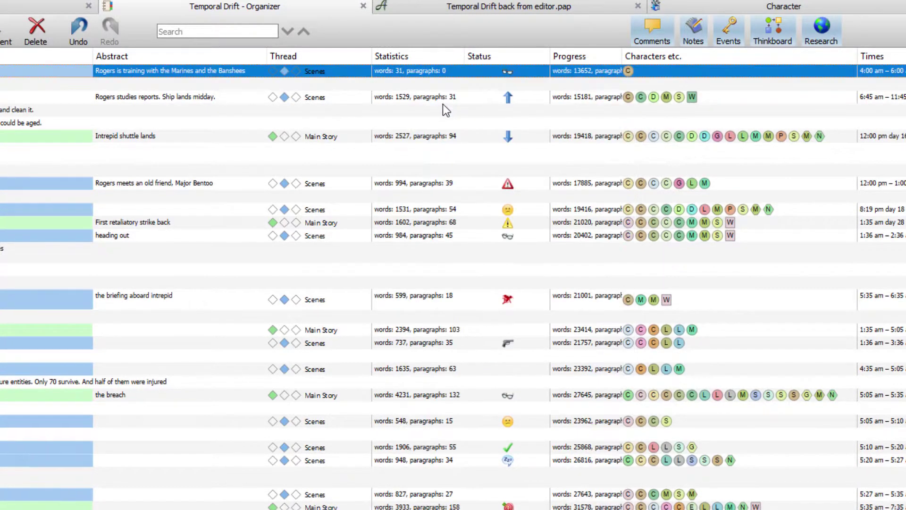
{"action": "right_click", "coordinate": [423, 55]}
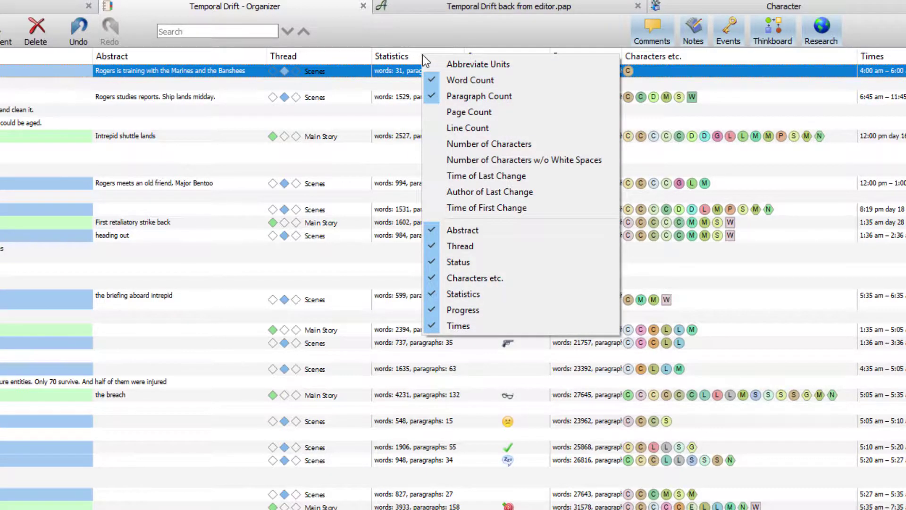
{"action": "left_click", "coordinate": [435, 112]}
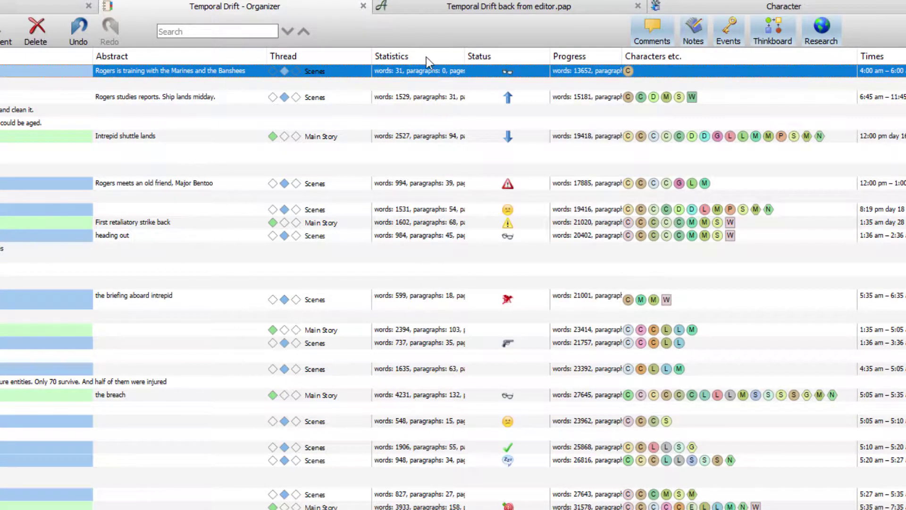
- Show the time of last change in the Progress column, widen the column to fit it, and hide that value again
{"action": "right_click", "coordinate": [512, 60]}
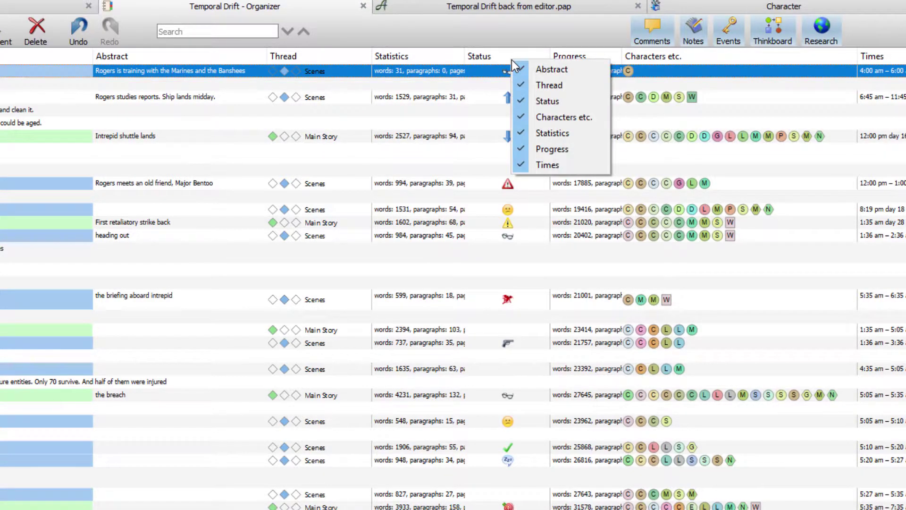
{"action": "right_click", "coordinate": [587, 59]}
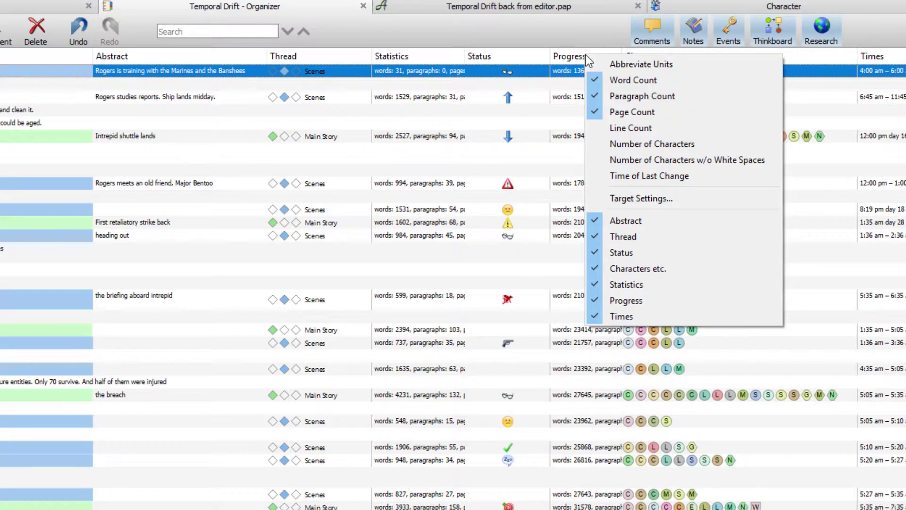
{"action": "left_click", "coordinate": [604, 173]}
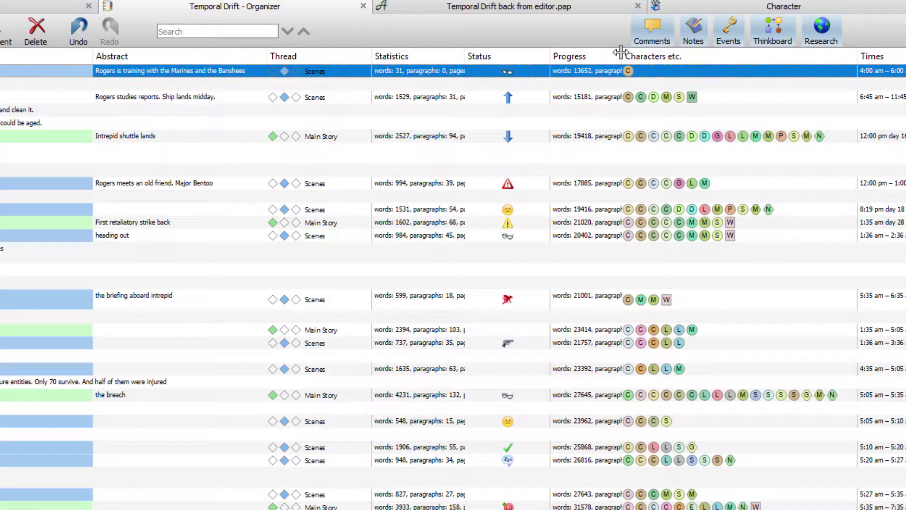
{"action": "left_click_drag", "start_coordinate": [621, 53], "coordinate": [756, 56]}
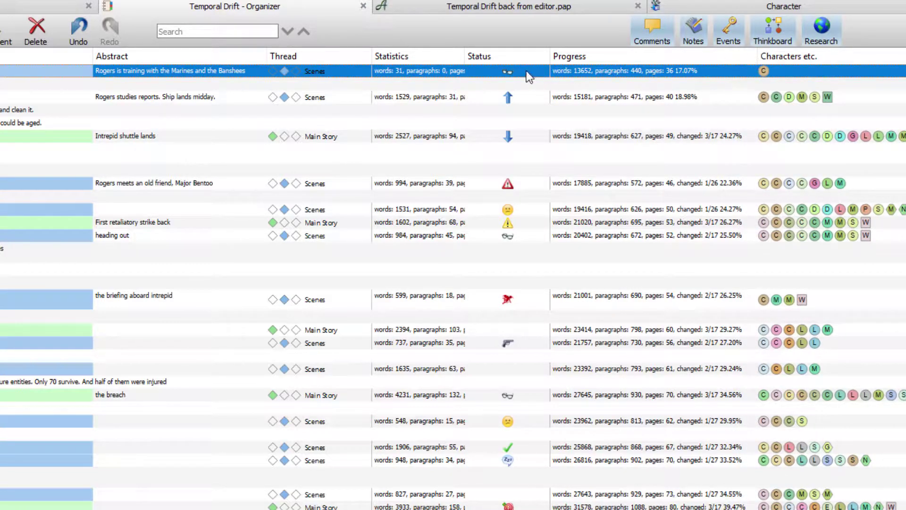
{"action": "right_click", "coordinate": [616, 58]}
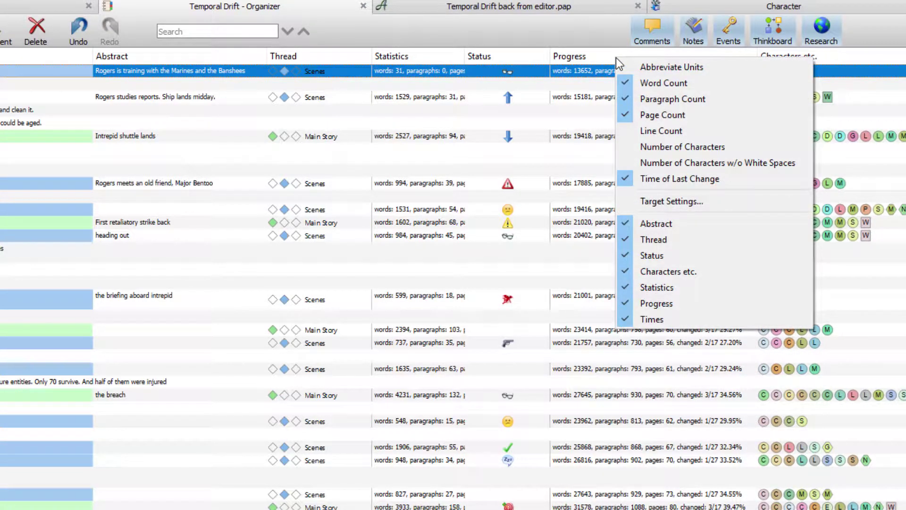
{"action": "left_click", "coordinate": [621, 180]}
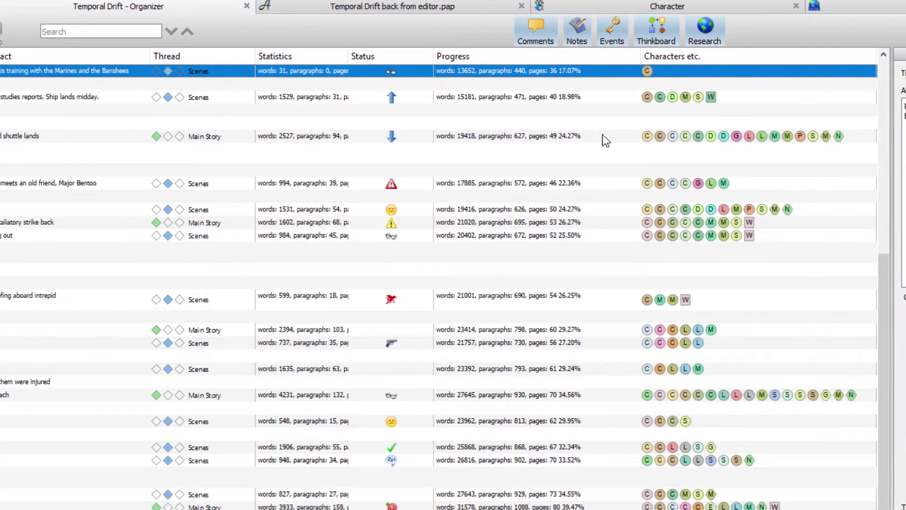
- Narrow the Progress column and show full names in the Characters etc. column
{"action": "left_click_drag", "start_coordinate": [633, 53], "coordinate": [607, 54]}
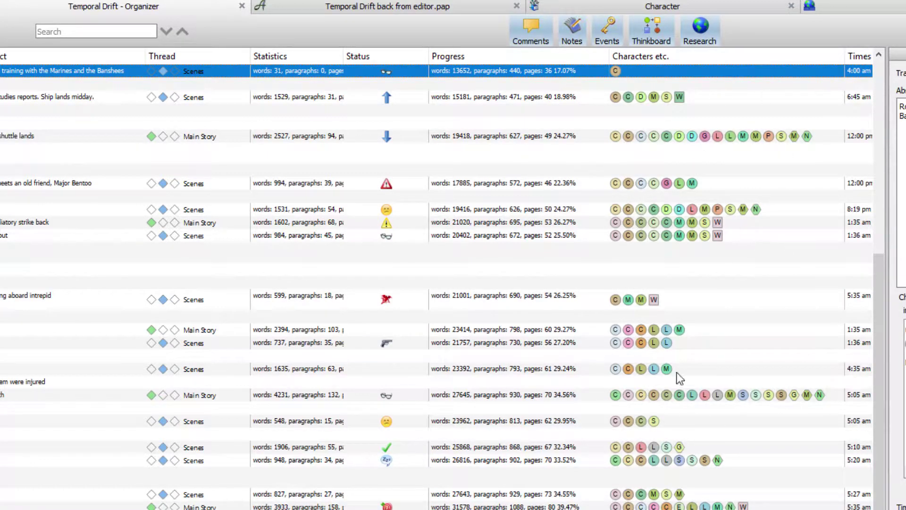
{"action": "left_click_drag", "start_coordinate": [609, 54], "coordinate": [525, 56]}
{"action": "right_click", "coordinate": [630, 55]}
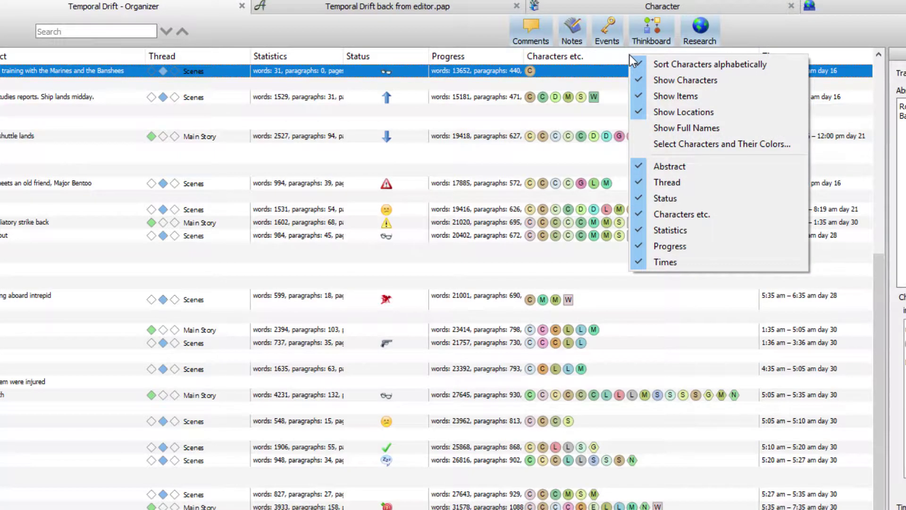
{"action": "left_click", "coordinate": [642, 129]}
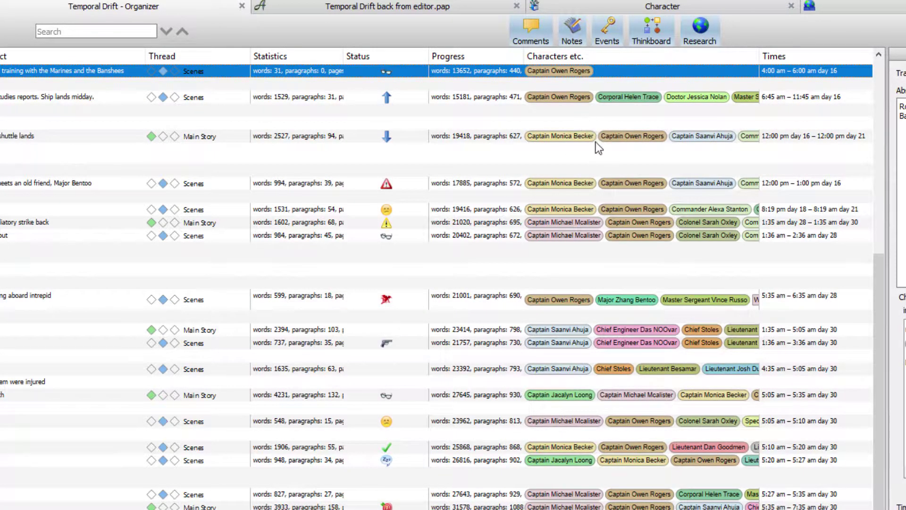
- Hide the locations in the Characters etc. column and show them again
{"action": "right_click", "coordinate": [601, 58]}
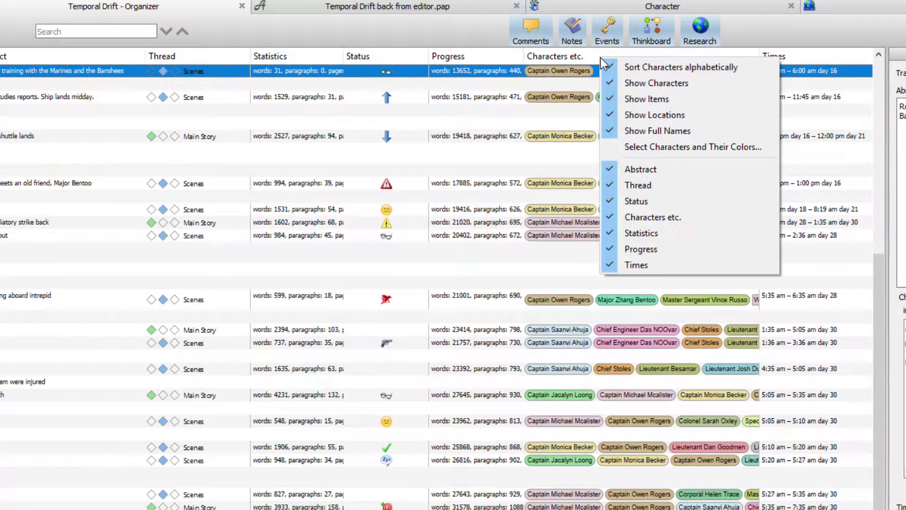
{"action": "left_click", "coordinate": [614, 115]}
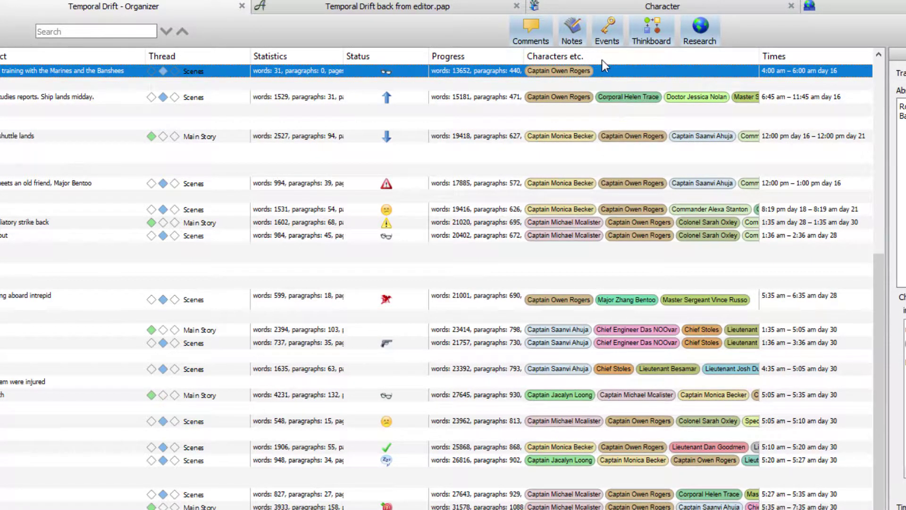
{"action": "right_click", "coordinate": [601, 57]}
{"action": "left_click", "coordinate": [613, 118]}
- Reorder the columns so that Times follows Thread, and Progress and Characters etc. come before Status
{"action": "right_click", "coordinate": [804, 56]}
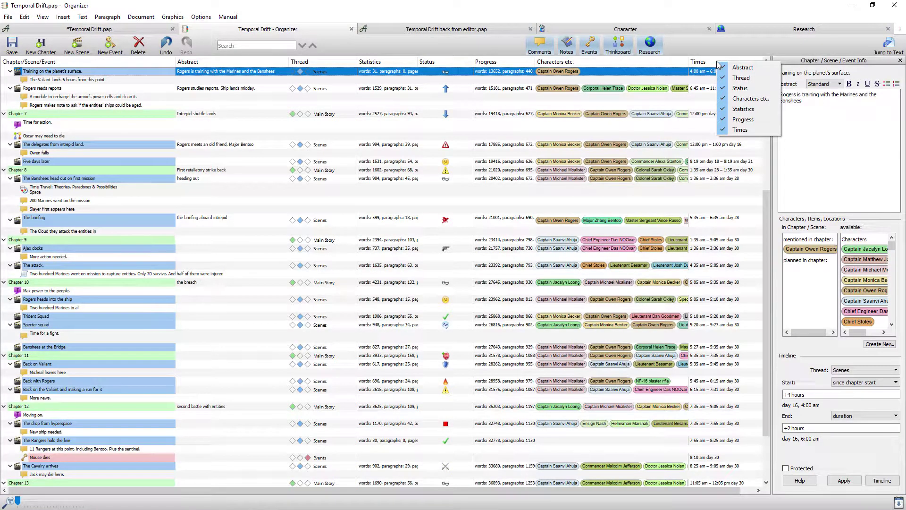
{"action": "left_click", "coordinate": [781, 198]}
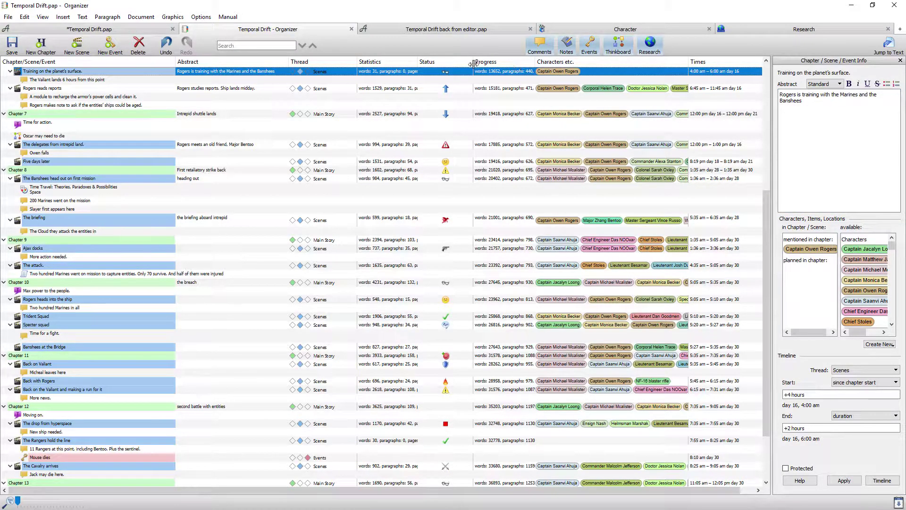
{"action": "left_click_drag", "start_coordinate": [714, 67], "coordinate": [362, 92]}
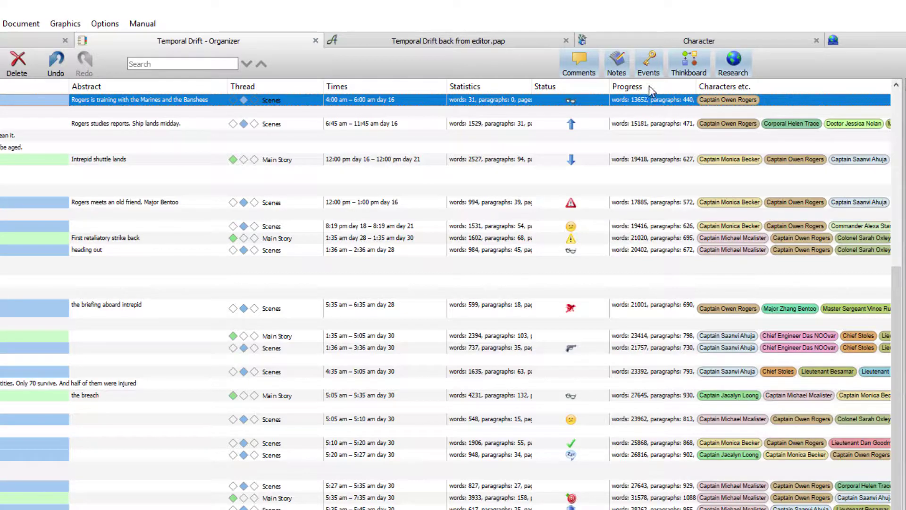
{"action": "left_click_drag", "start_coordinate": [651, 91], "coordinate": [557, 91]}
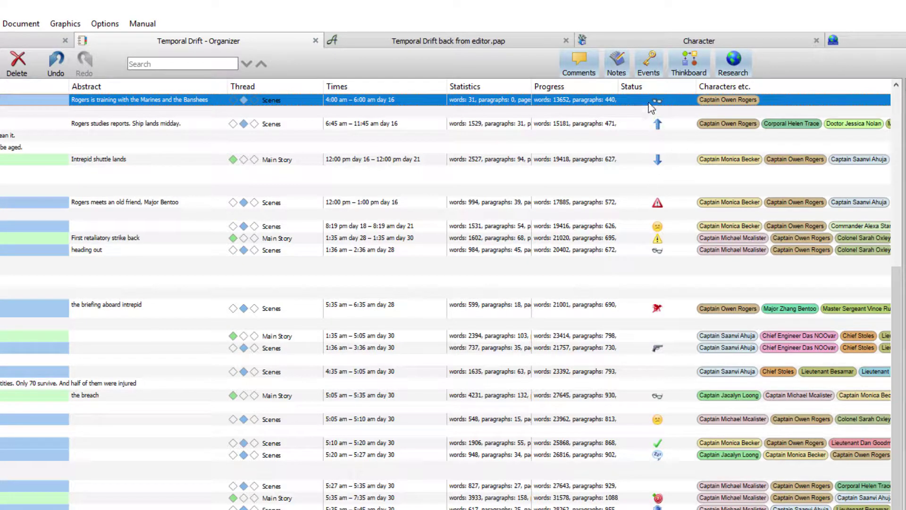
{"action": "left_click_drag", "start_coordinate": [803, 87], "coordinate": [627, 91]}
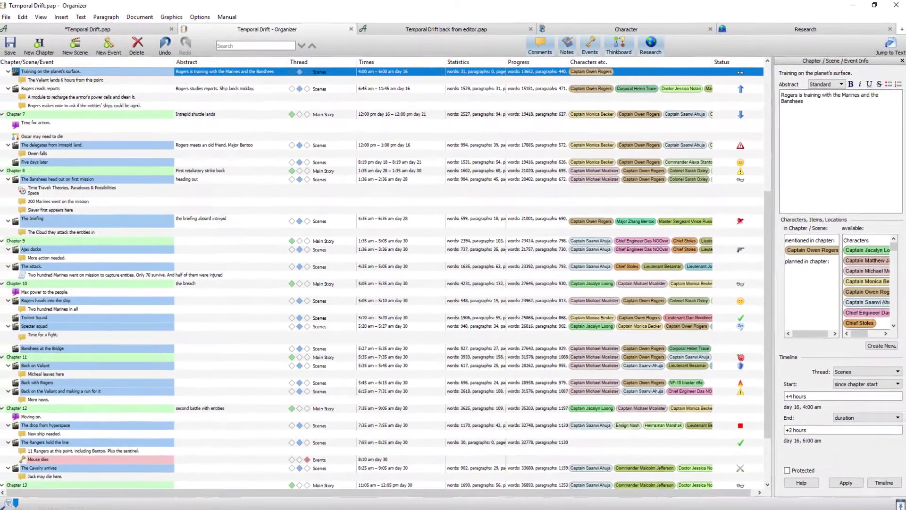
- Widen the Chapter / Scene / Event Info panel and add the third available character as planned for the "Training on the planet's surface." scene
{"action": "left_click", "coordinate": [900, 504]}
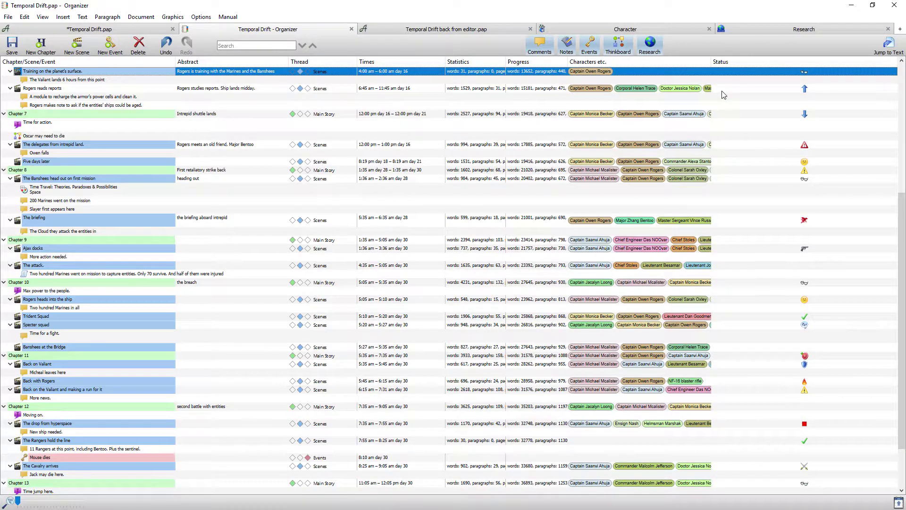
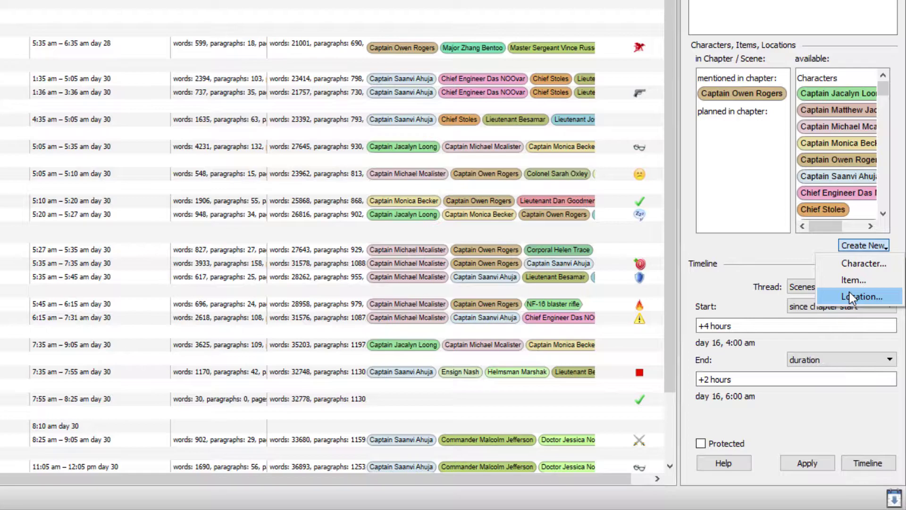
{"action": "left_click", "coordinate": [682, 163]}
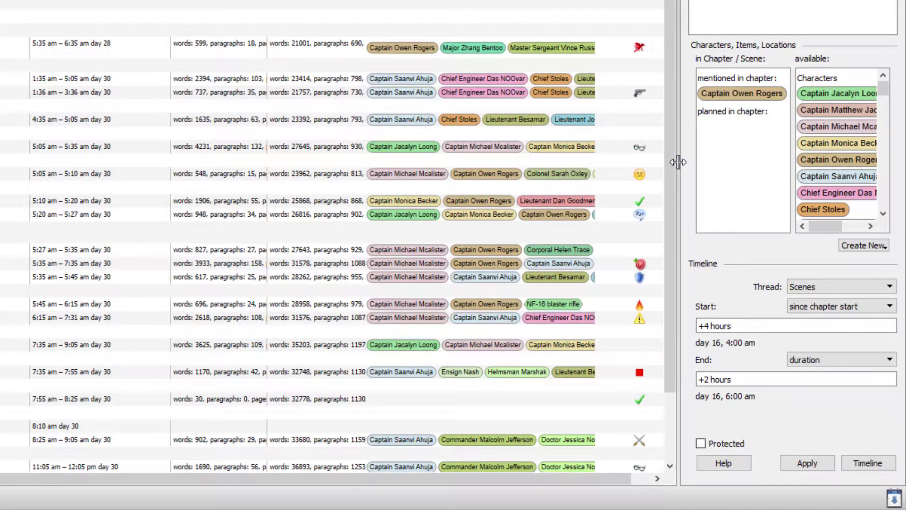
{"action": "left_click_drag", "start_coordinate": [679, 162], "coordinate": [483, 172]}
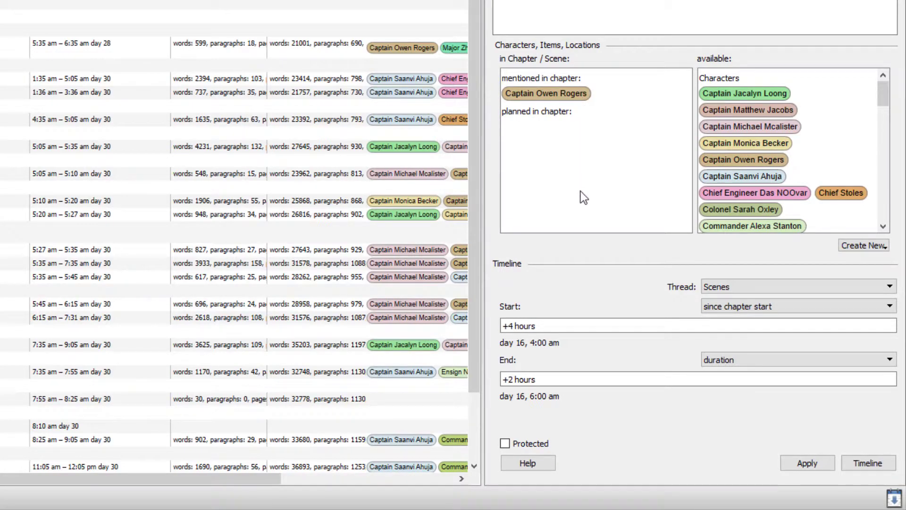
{"action": "left_click", "coordinate": [721, 129]}
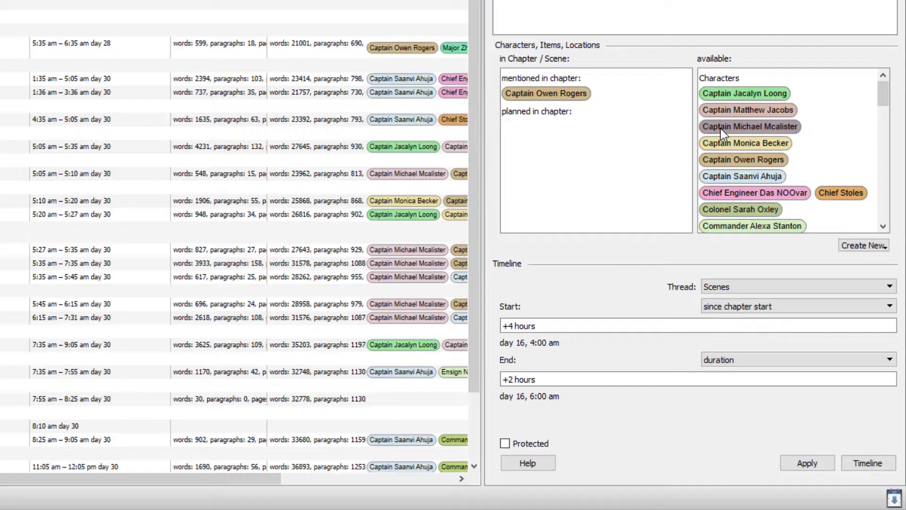
{"action": "left_click_drag", "start_coordinate": [721, 129], "coordinate": [549, 161]}
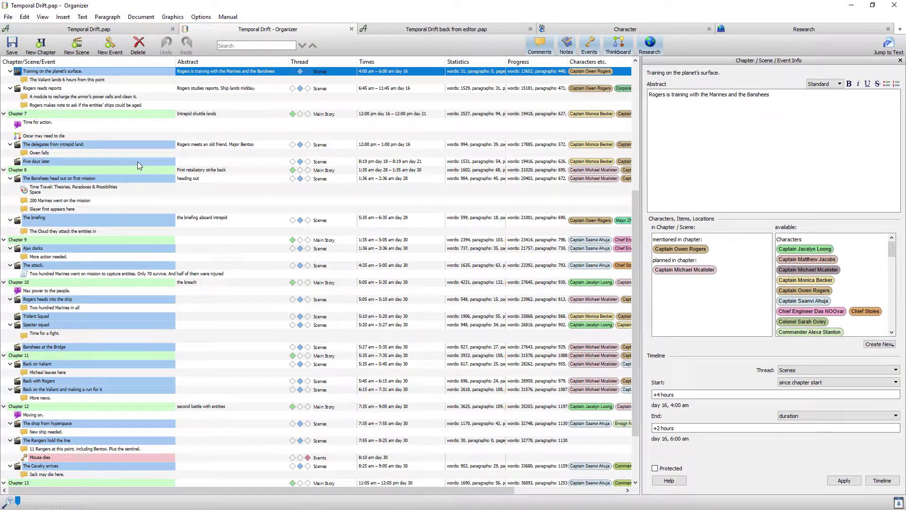
- Review the info of "Five days later", "The briefing" and "The Banshees head out on first mission", returning to "Training on the planet's surface."
{"action": "left_click", "coordinate": [137, 162]}
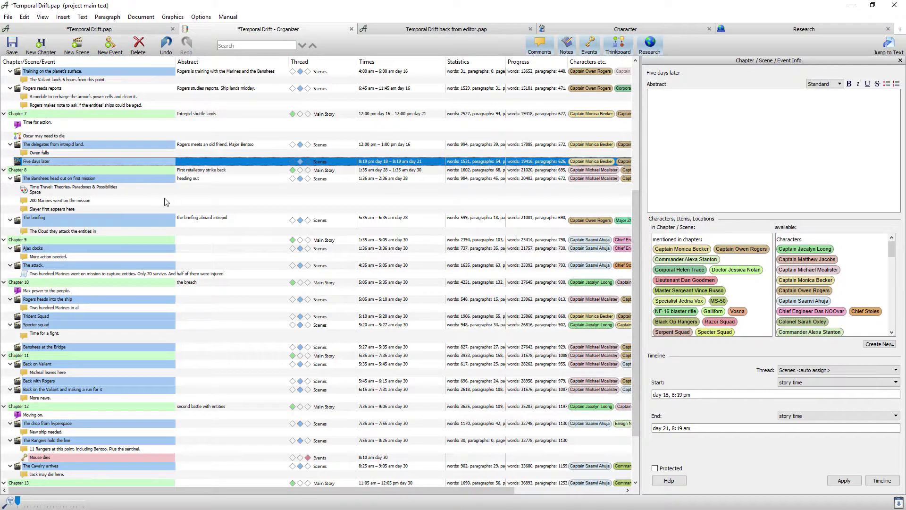
{"action": "left_click", "coordinate": [107, 221]}
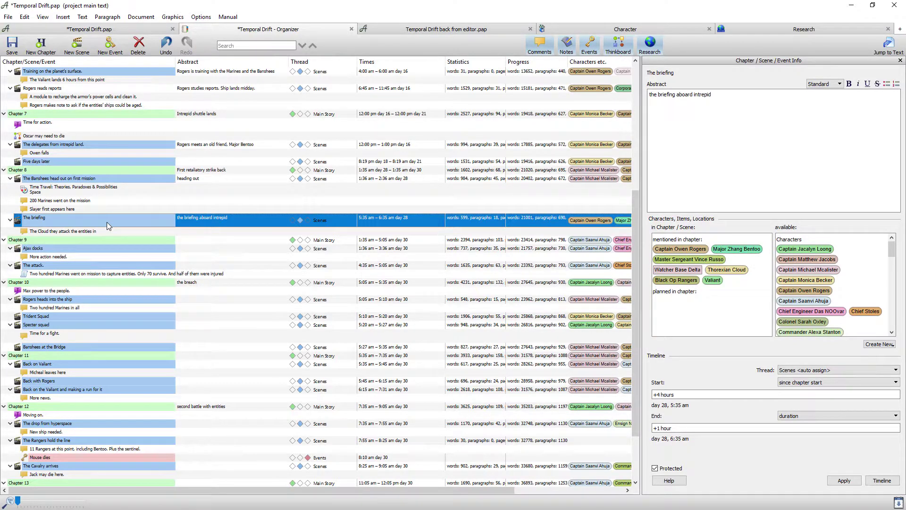
{"action": "left_click", "coordinate": [118, 176]}
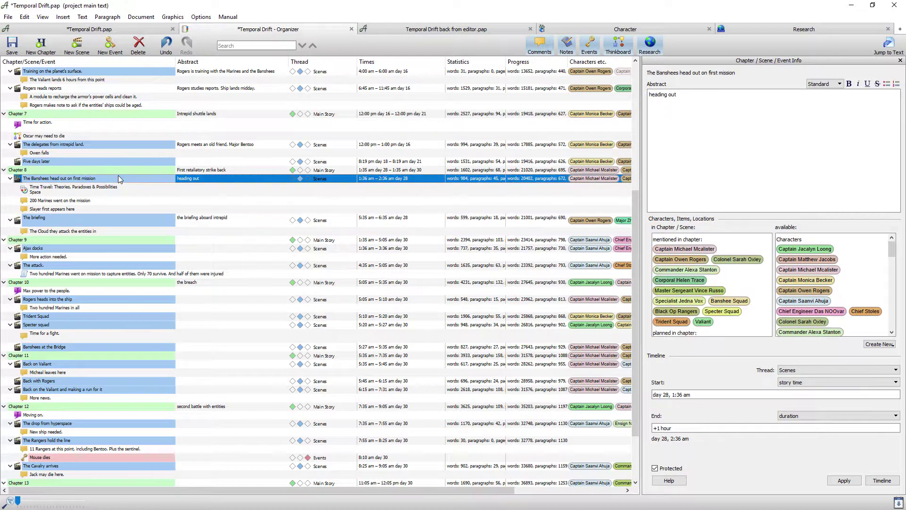
{"action": "left_click", "coordinate": [124, 72]}
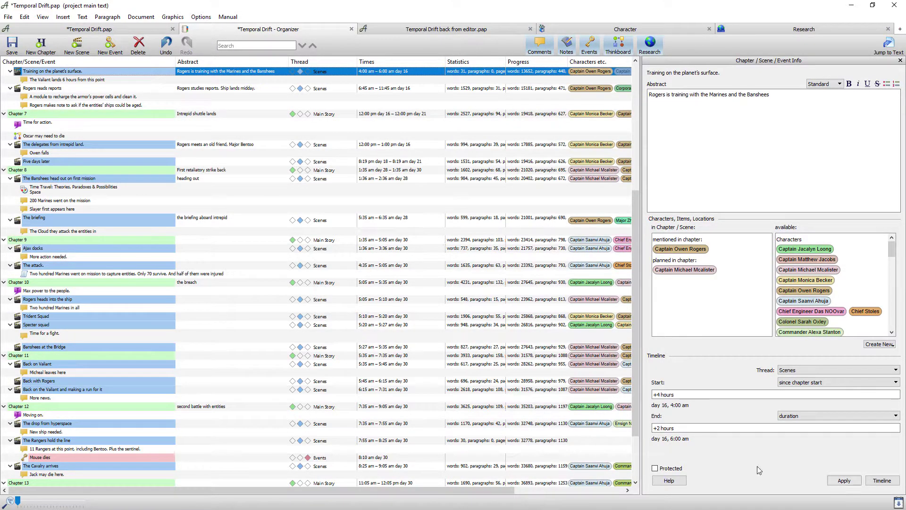
- Hide the Chapter / Scene / Event Info panel and review the chapter list down to Chapter 15
{"action": "left_click", "coordinate": [898, 504]}
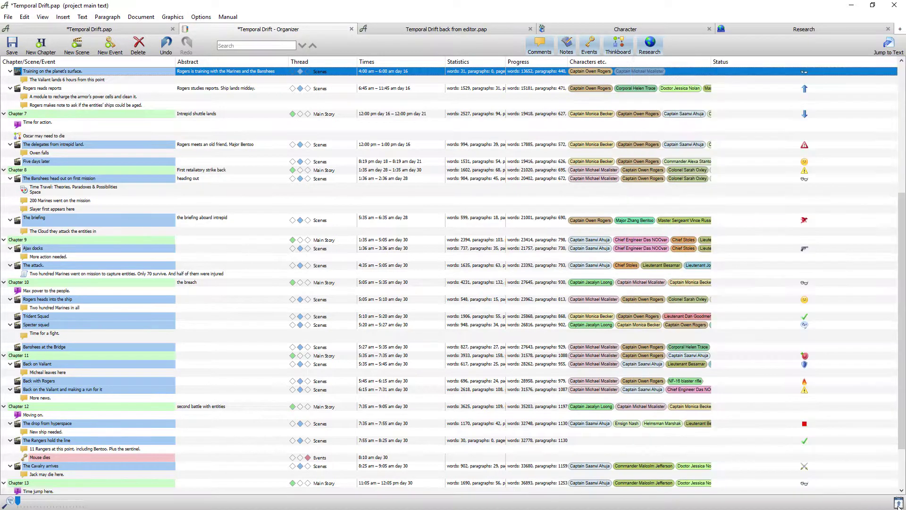
{"action": "scroll", "coordinate": [390, 196], "scroll_direction": "down", "scroll_amount": 3}
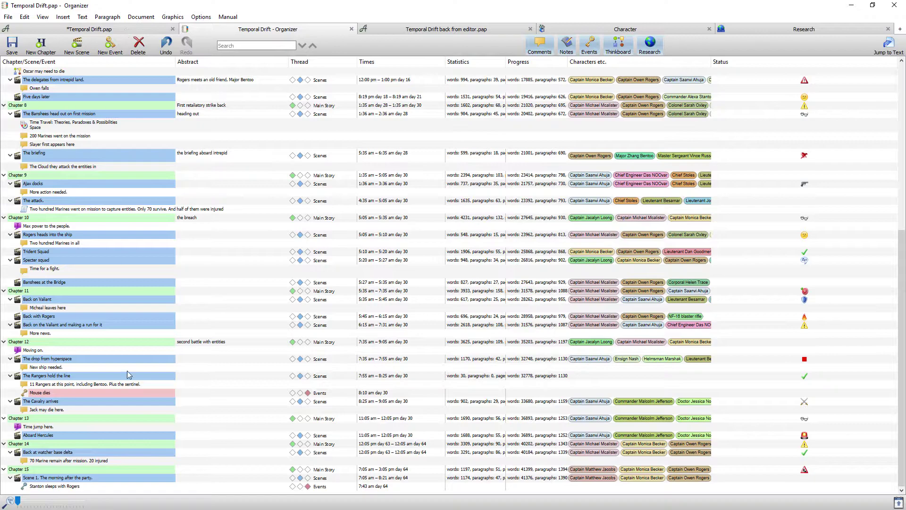
- Go to "Scene 1. The morning after the party." in the main text, look through it and hide the Navigator
{"action": "left_click", "coordinate": [91, 478]}
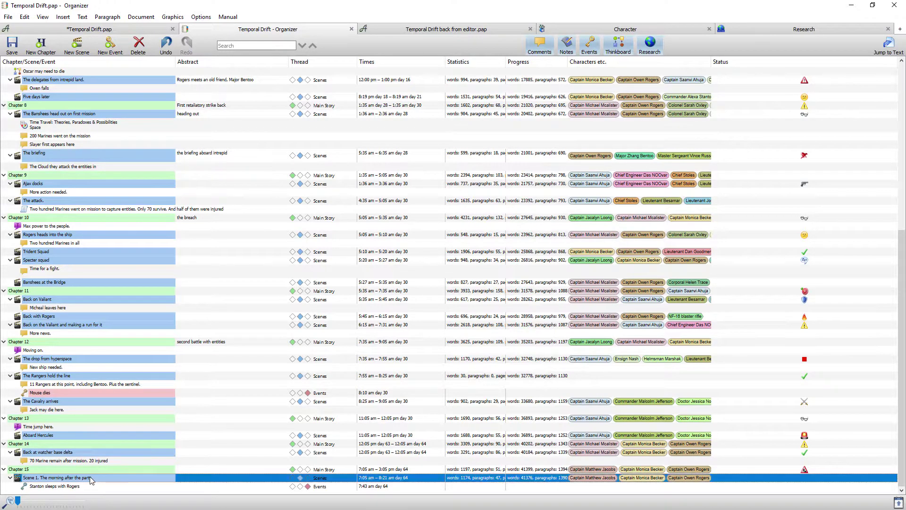
{"action": "left_click", "coordinate": [103, 30]}
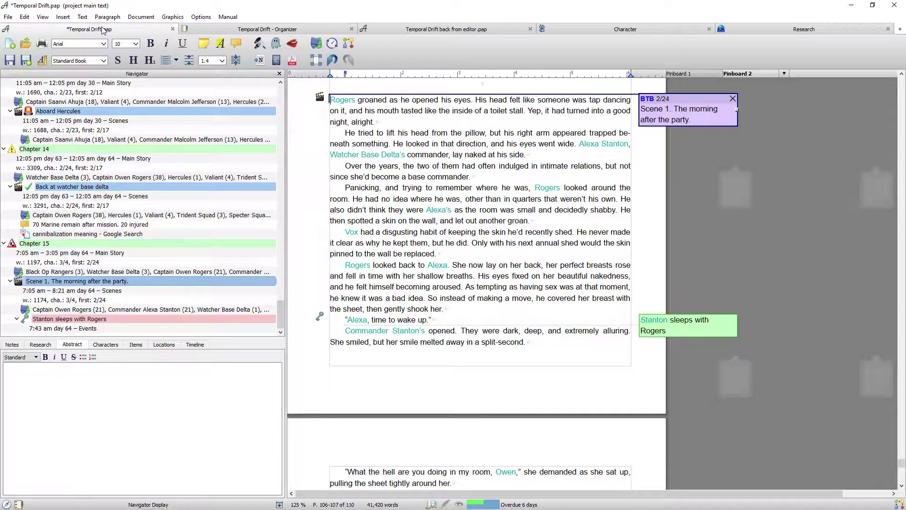
{"action": "scroll", "coordinate": [370, 305], "scroll_direction": "down", "scroll_amount": 4}
{"action": "scroll", "coordinate": [370, 305], "scroll_direction": "down", "scroll_amount": 15}
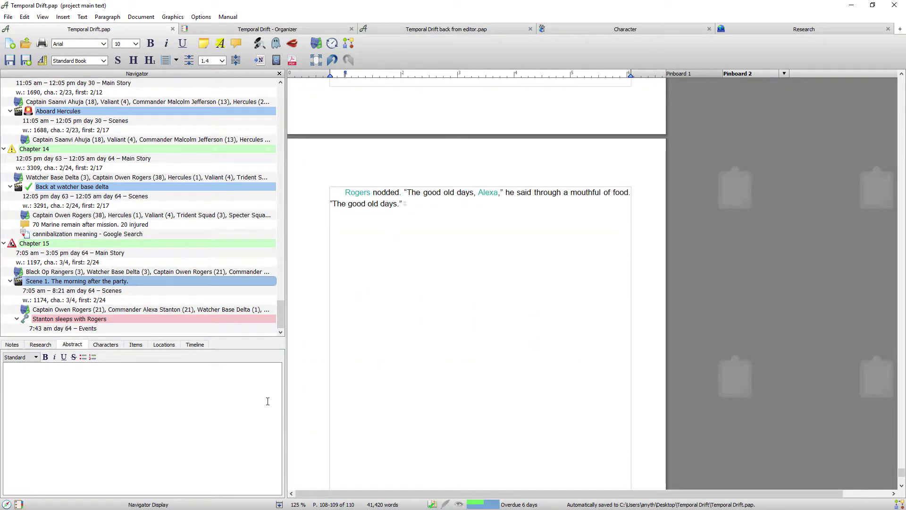
{"action": "left_click", "coordinate": [7, 504]}
- Insert a page break after the final line of Chapter 15 in the main text
{"action": "scroll", "coordinate": [441, 406], "scroll_direction": "down", "scroll_amount": 5}
{"action": "scroll", "coordinate": [444, 405], "scroll_direction": "down", "scroll_amount": 20}
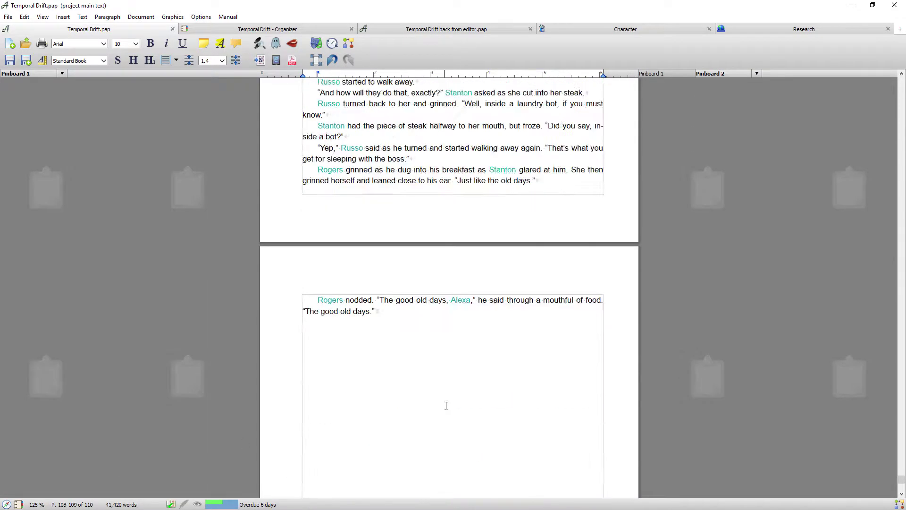
{"action": "scroll", "coordinate": [457, 402], "scroll_direction": "up", "scroll_amount": 7}
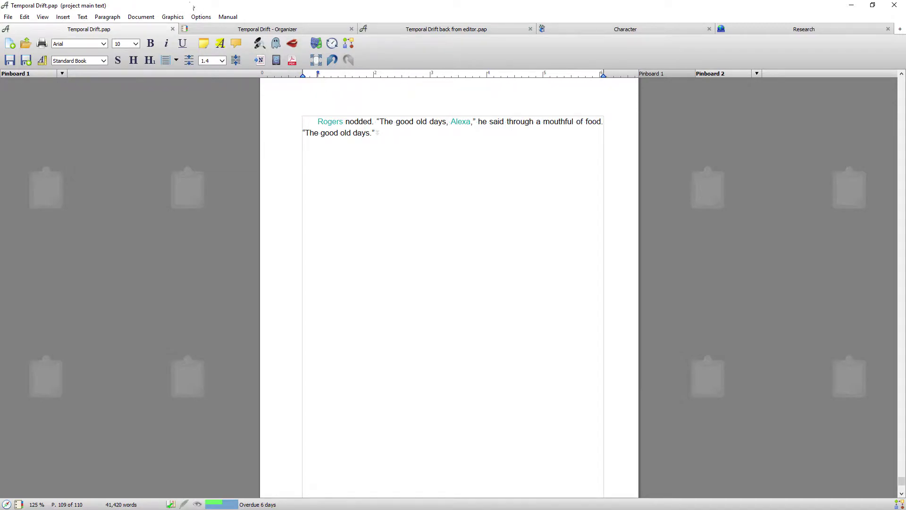
{"action": "left_click", "coordinate": [64, 18]}
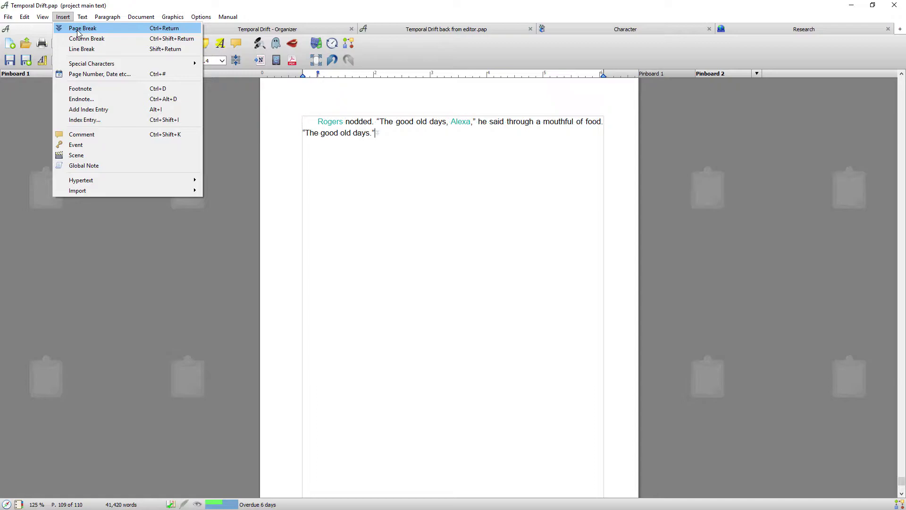
{"action": "left_click", "coordinate": [78, 29]}
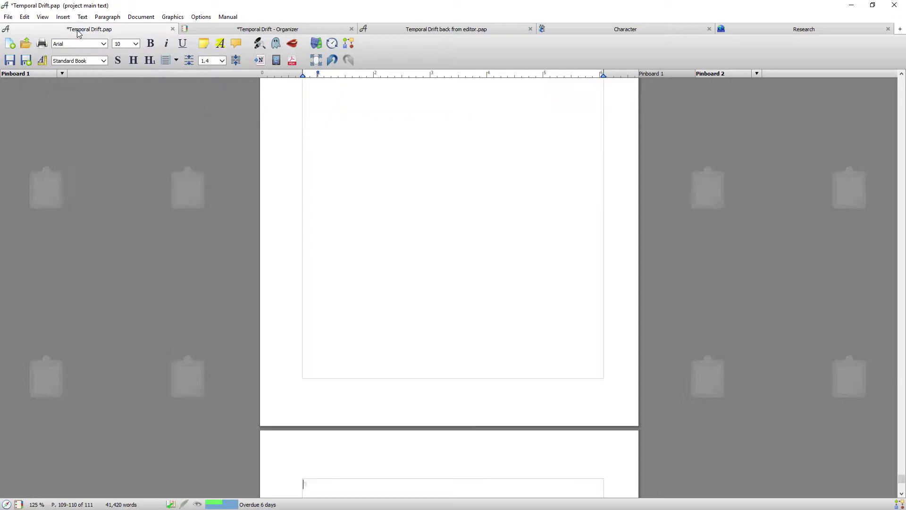
- Add a new chapter named "Chapter 16" after Chapter 15 in the Organizer
{"action": "left_click", "coordinate": [241, 31]}
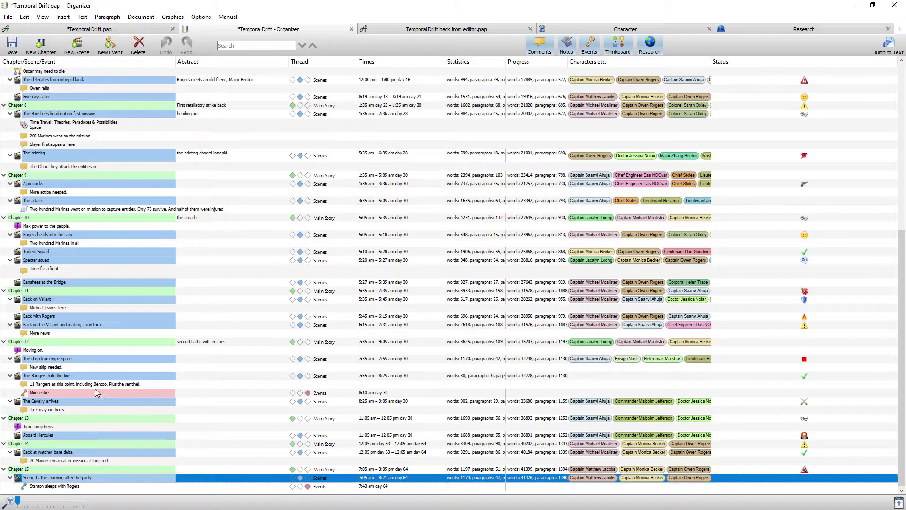
{"action": "left_click", "coordinate": [83, 471]}
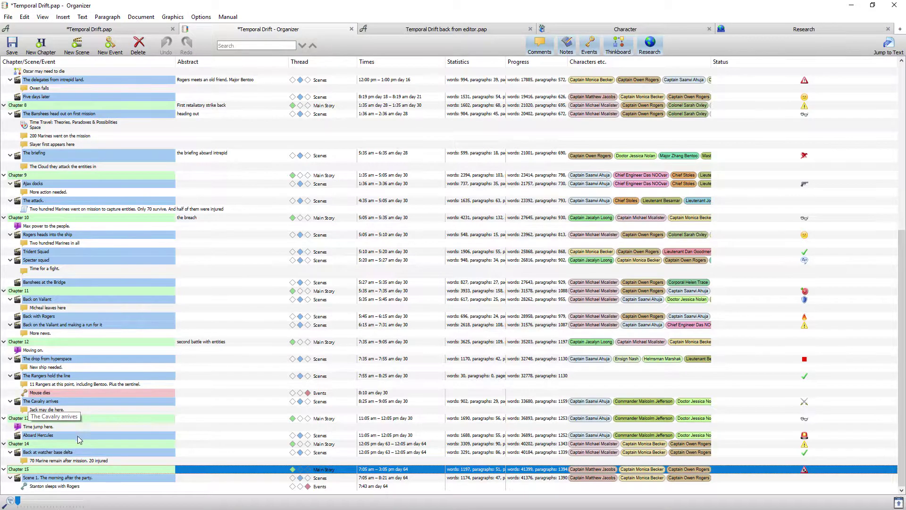
{"action": "left_click", "coordinate": [60, 473]}
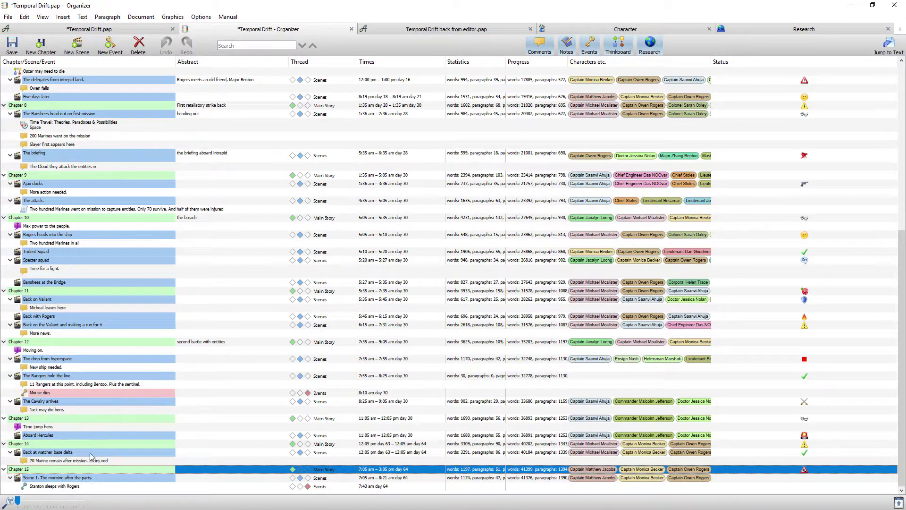
{"action": "left_click", "coordinate": [43, 47]}
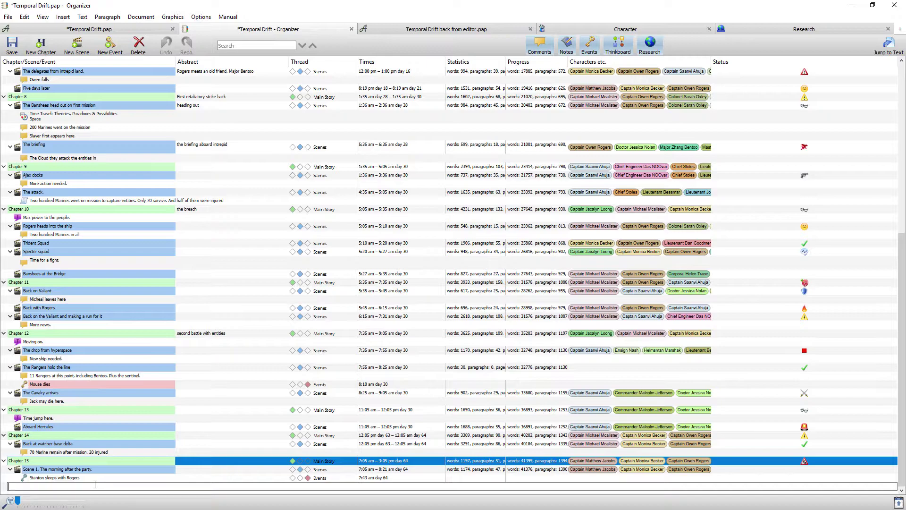
{"action": "type", "text": "Chapter 16"}
{"action": "key", "text": "Return"}
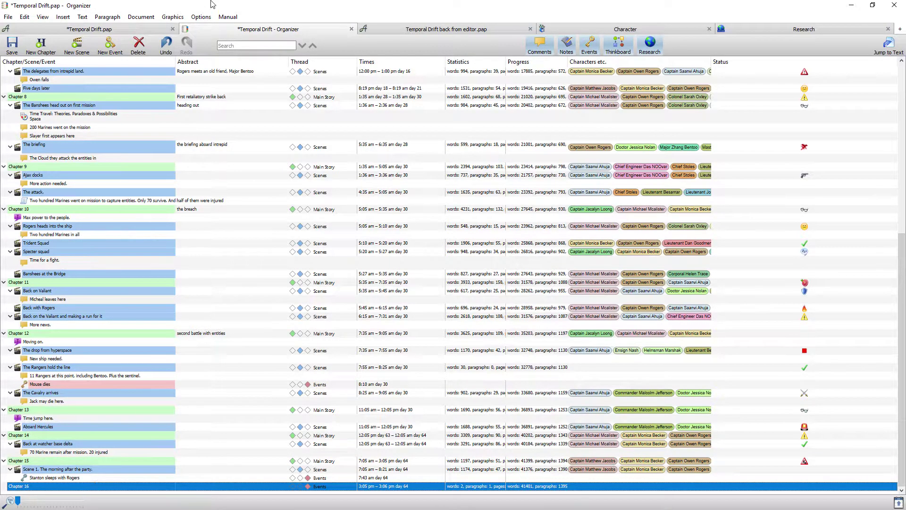
- Check the Chapter 16 heading in the main text and detach the Organizer into its own window beside it
{"action": "left_click", "coordinate": [103, 30]}
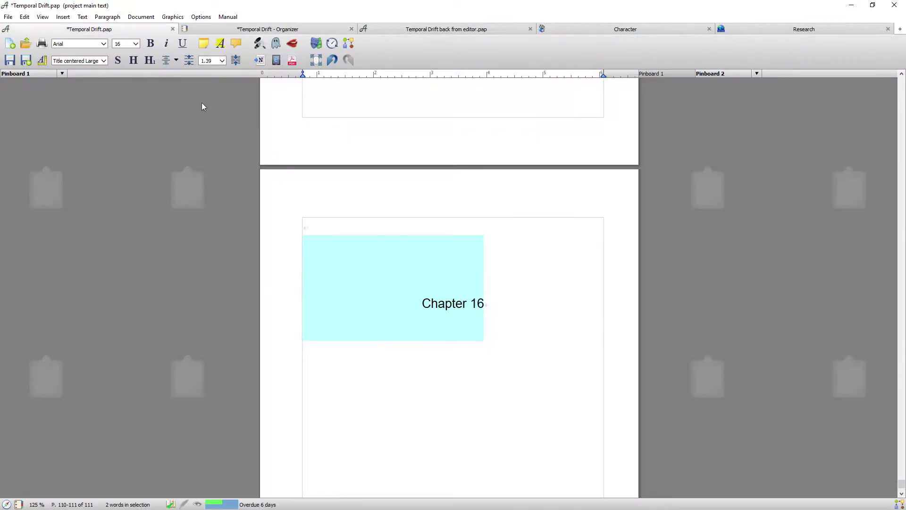
{"action": "left_click", "coordinate": [499, 298]}
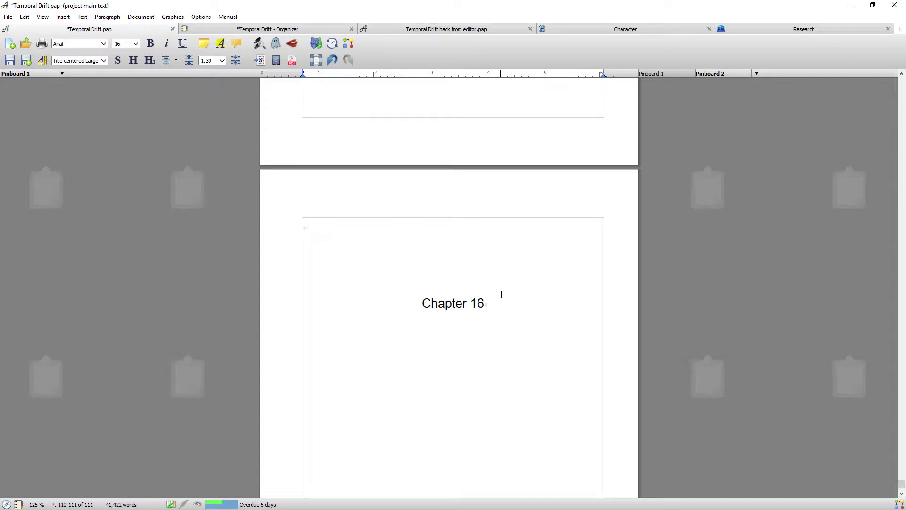
{"action": "left_click", "coordinate": [295, 29]}
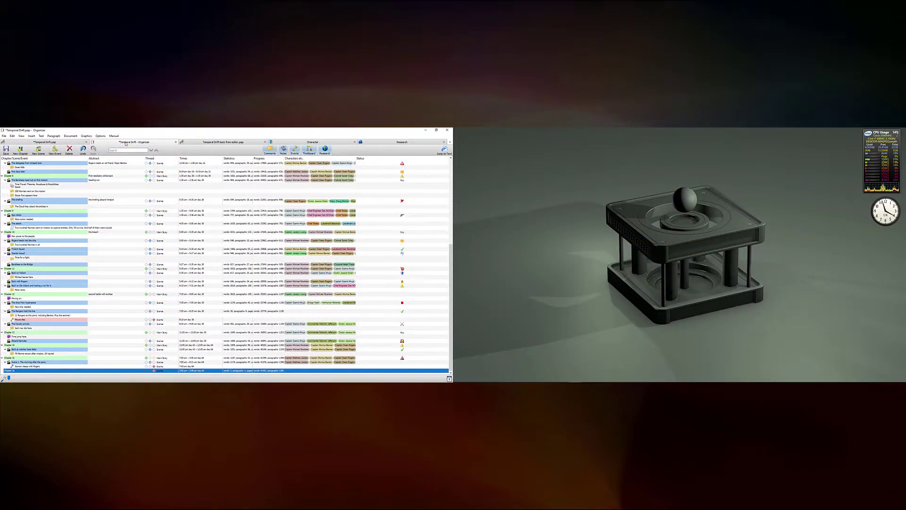
{"action": "left_click_drag", "start_coordinate": [166, 148], "coordinate": [626, 164]}
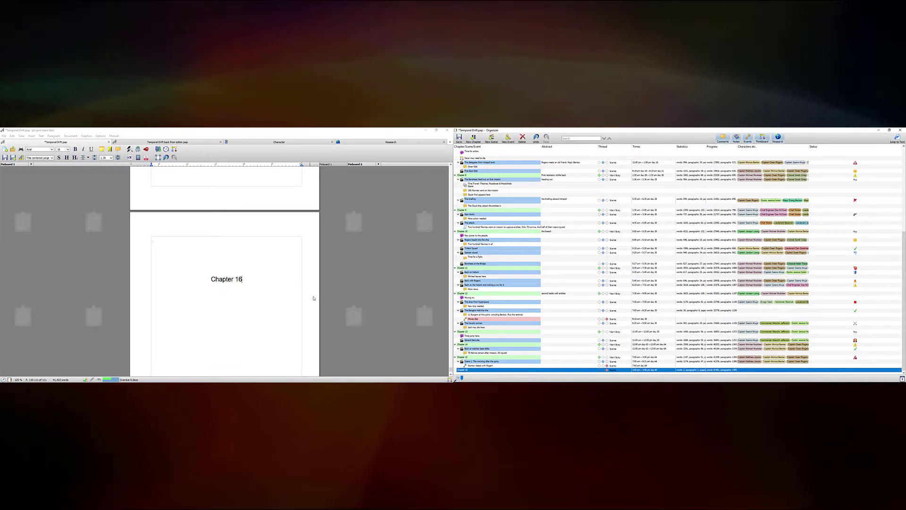
- Add a paragraph below the Chapter 16 heading and give it the Standard [local] style
{"action": "left_click", "coordinate": [250, 282]}
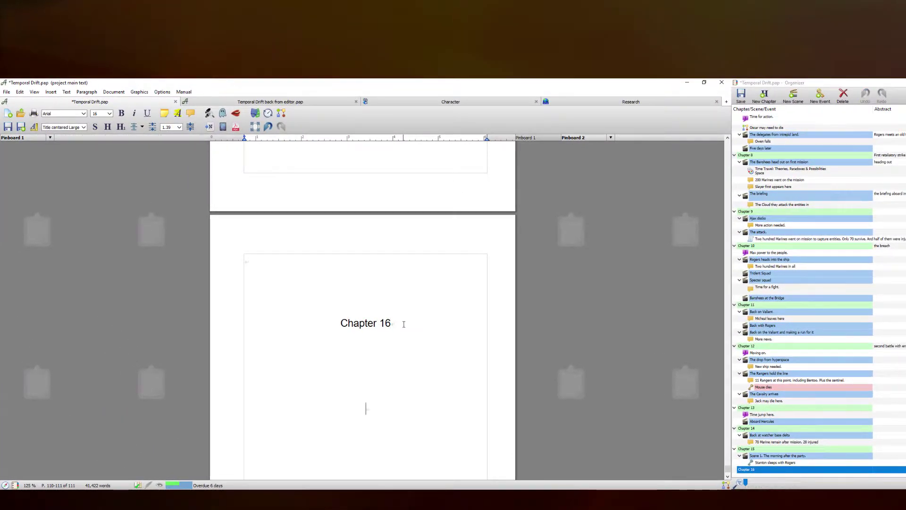
{"action": "left_click", "coordinate": [55, 128]}
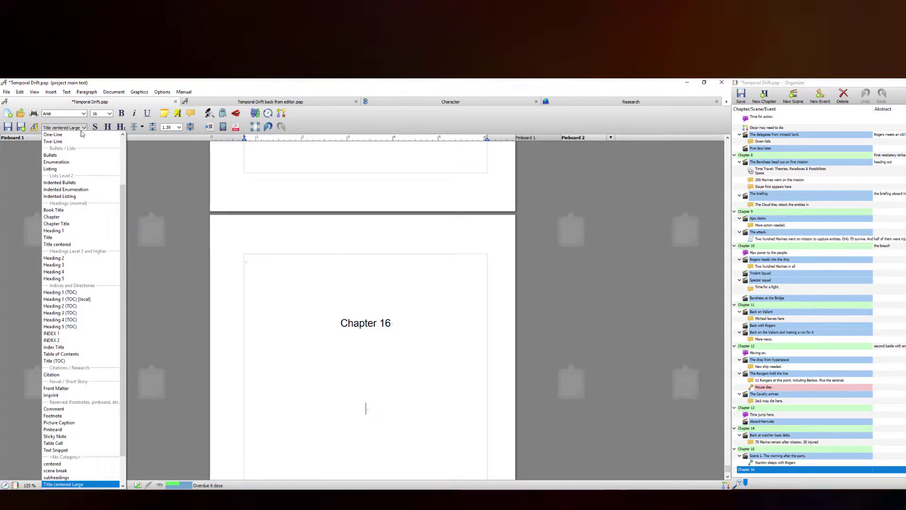
{"action": "scroll", "coordinate": [95, 199], "scroll_direction": "up", "scroll_amount": 3}
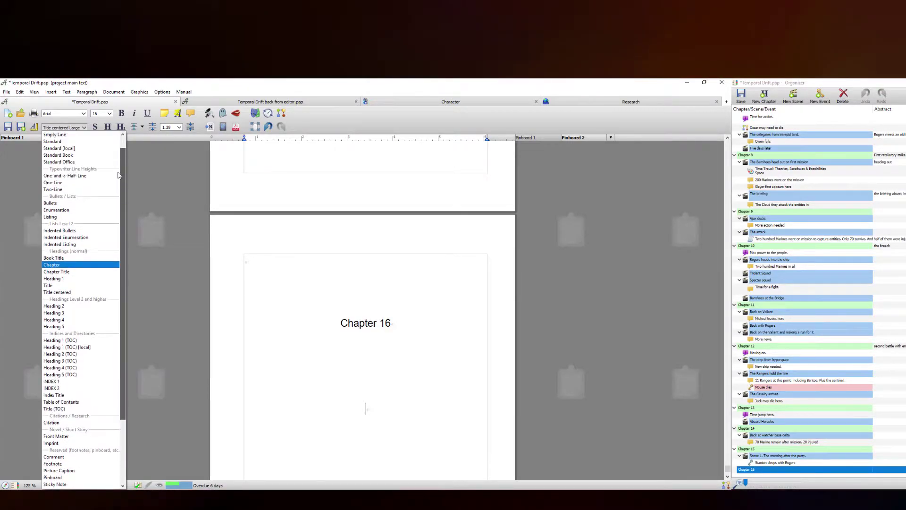
{"action": "left_click", "coordinate": [63, 149]}
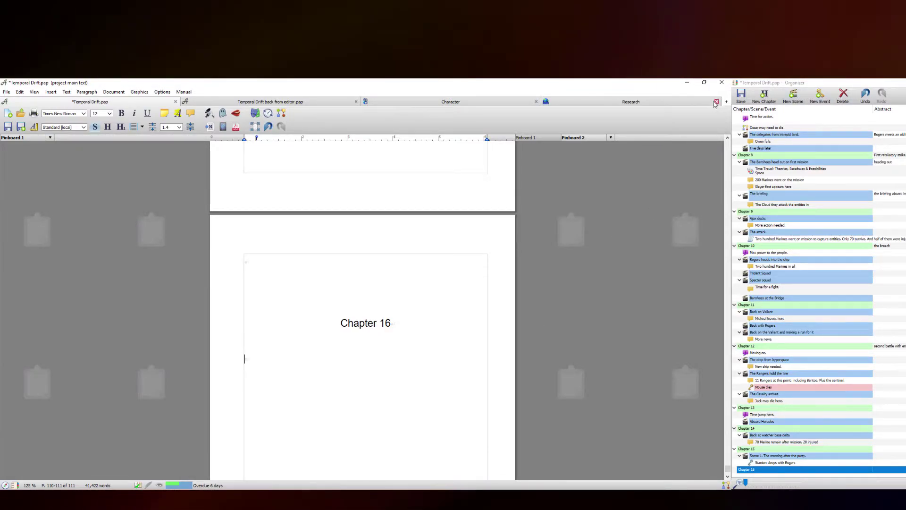
- Add a scene named "Scene 1" to Chapter 16 in the Organizer and select its comment in the main text
{"action": "left_click", "coordinate": [796, 100]}
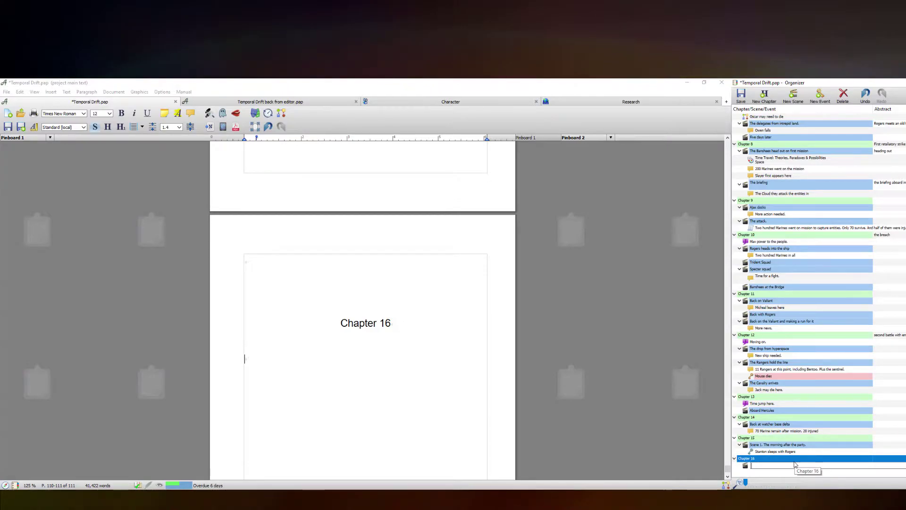
{"action": "type", "text": "Scene"}
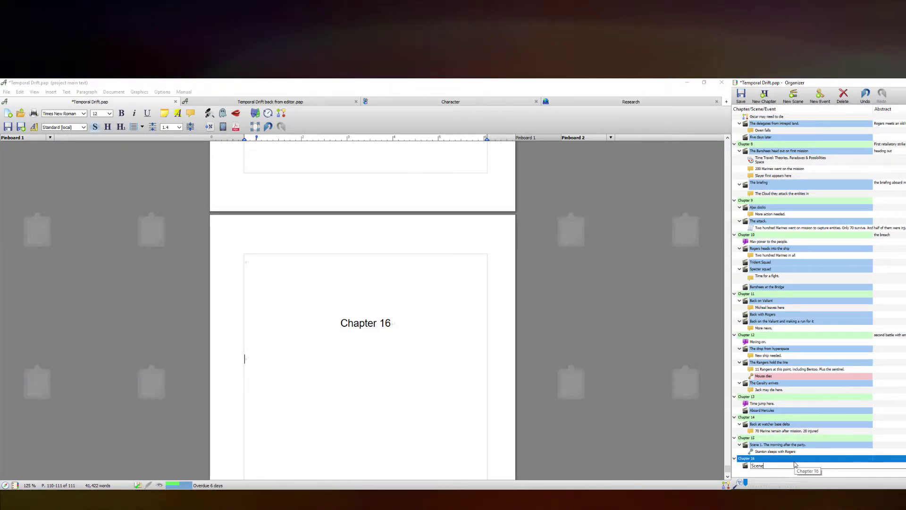
{"action": "type", "text": " 1"}
{"action": "key", "text": "Return"}
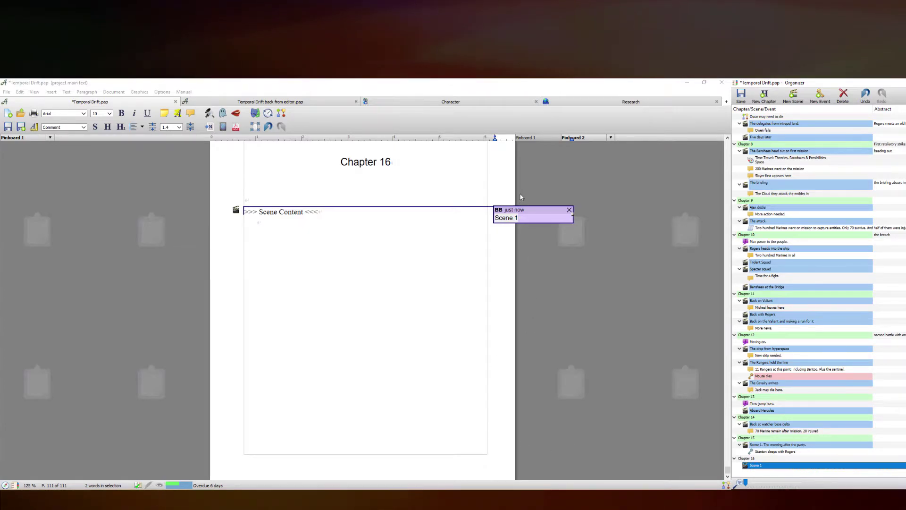
{"action": "left_click", "coordinate": [543, 216]}
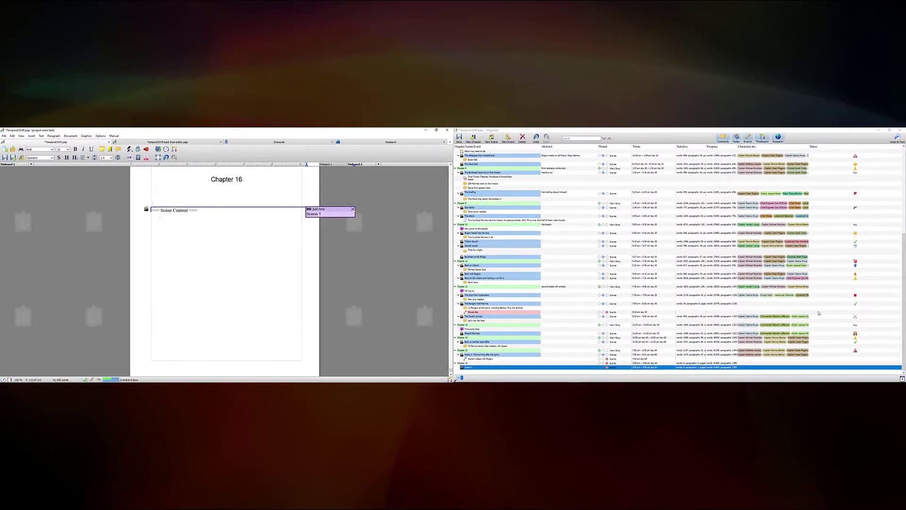
- Show the Organizer's Chapter / Scene / Event Info panel and the main text's Navigator, hiding the Navigator's lower pane
{"action": "key", "text": "alt+Tab"}
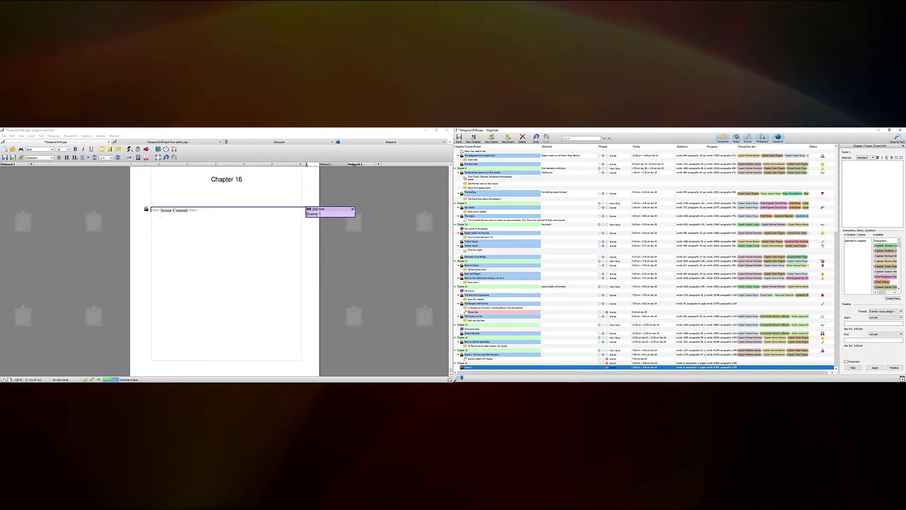
{"action": "left_click", "coordinate": [71, 247]}
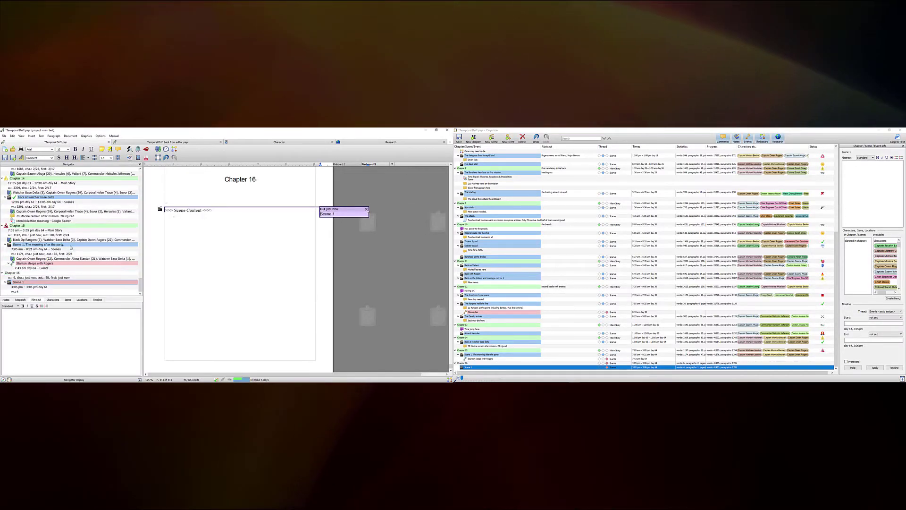
{"action": "left_click", "coordinate": [139, 379]}
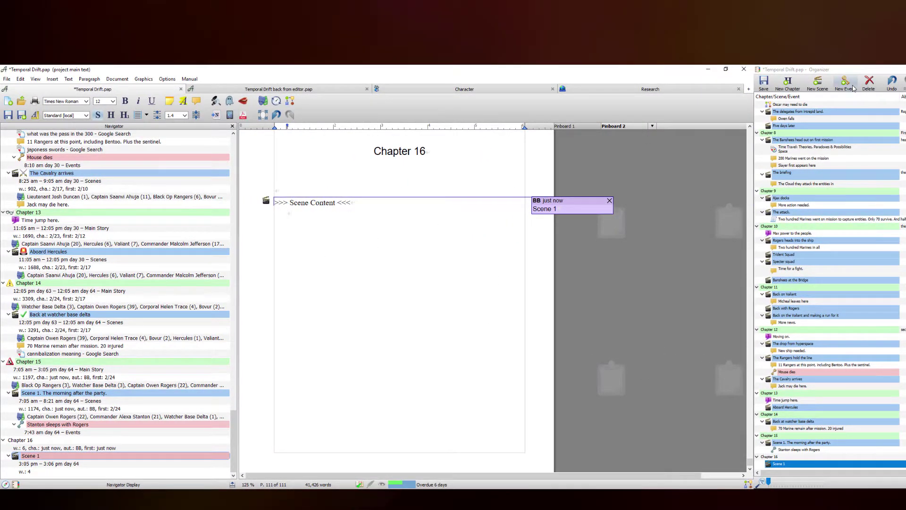
- Add an event named "Test" to Scene 1 of Chapter 16 in the Organizer
{"action": "left_click", "coordinate": [845, 85]}
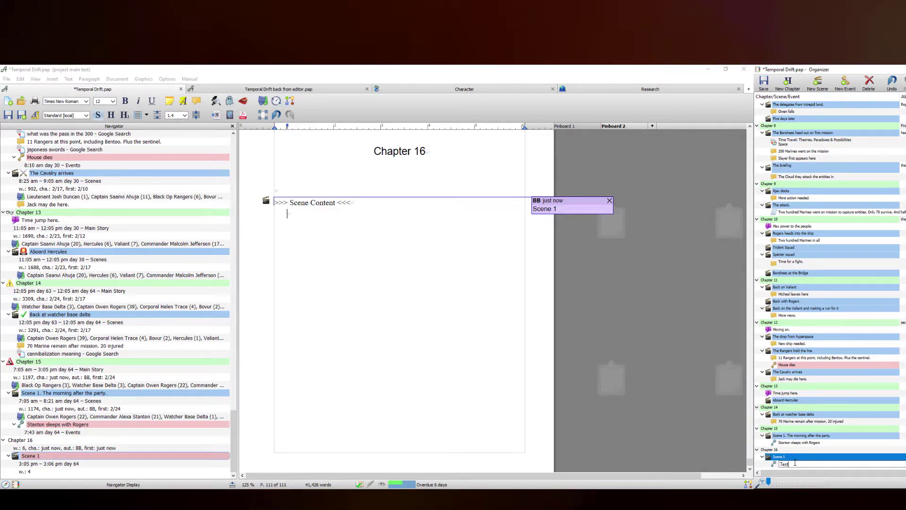
{"action": "type", "text": "Test"}
{"action": "key", "text": "Return"}
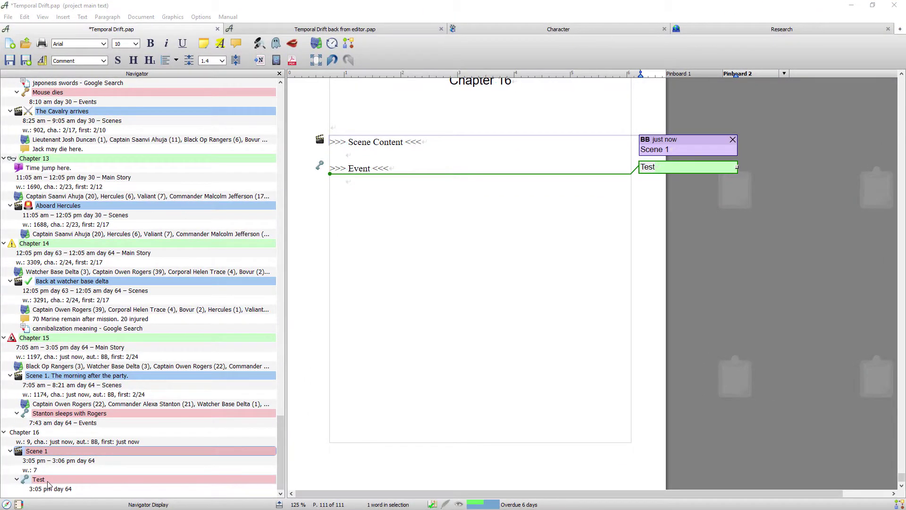
- Open the Timeline and bring its end, with the "Test" event after Chapter 15, into view
{"action": "left_click", "coordinate": [332, 48]}
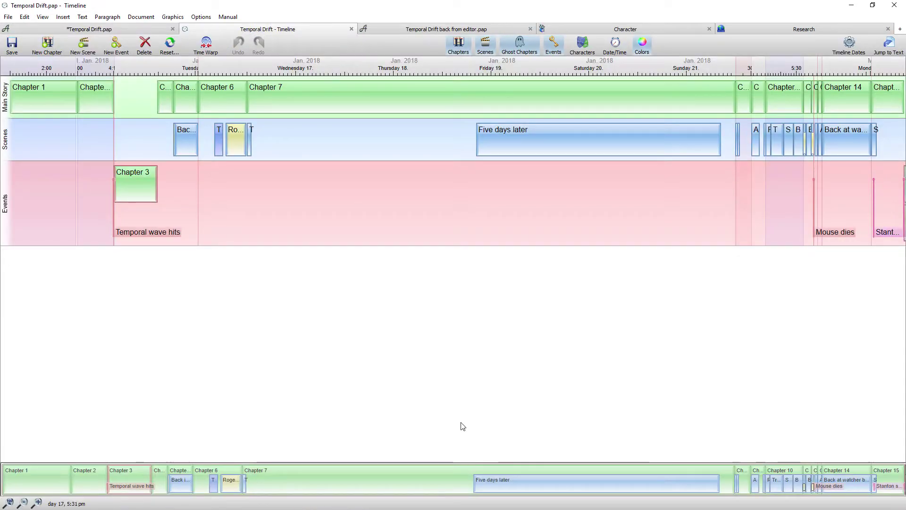
{"action": "left_click_drag", "start_coordinate": [555, 482], "coordinate": [639, 481]}
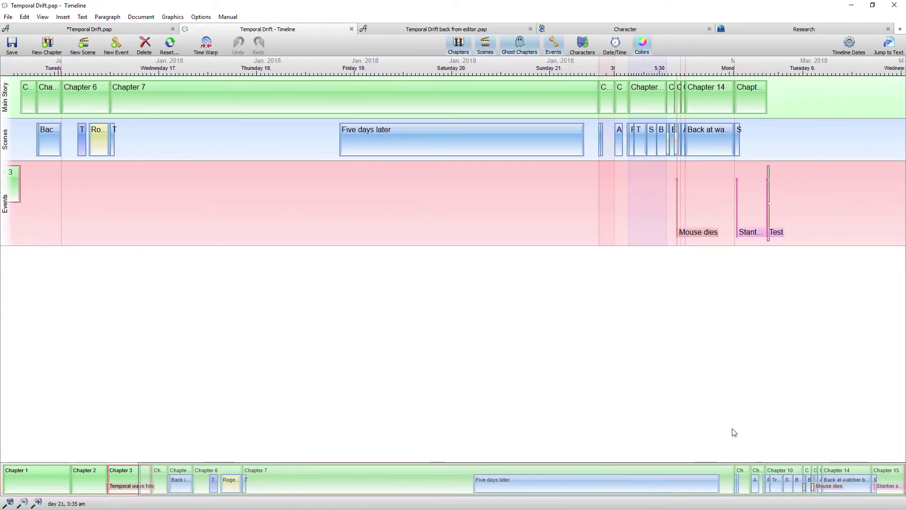